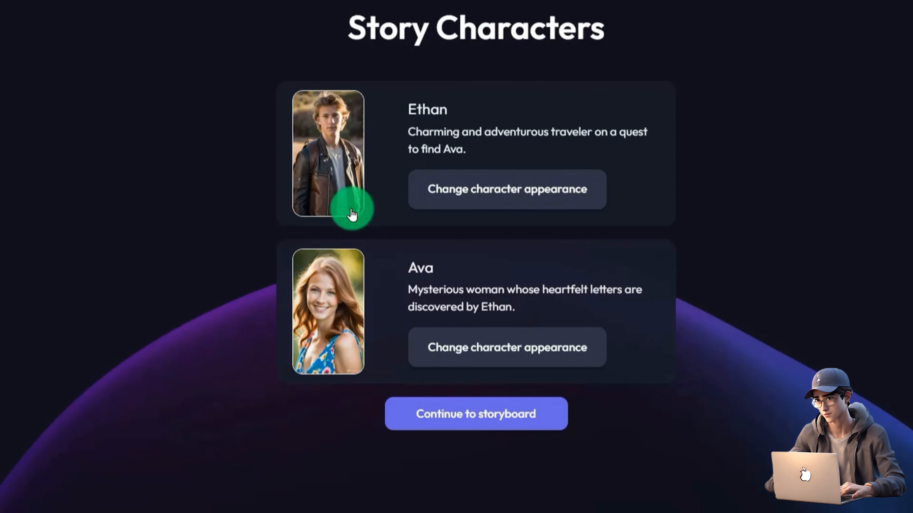
- Generate a new image of the female character from her existing visual description, keep the new portrait, and continue to the storyboard
left_click(474, 351)
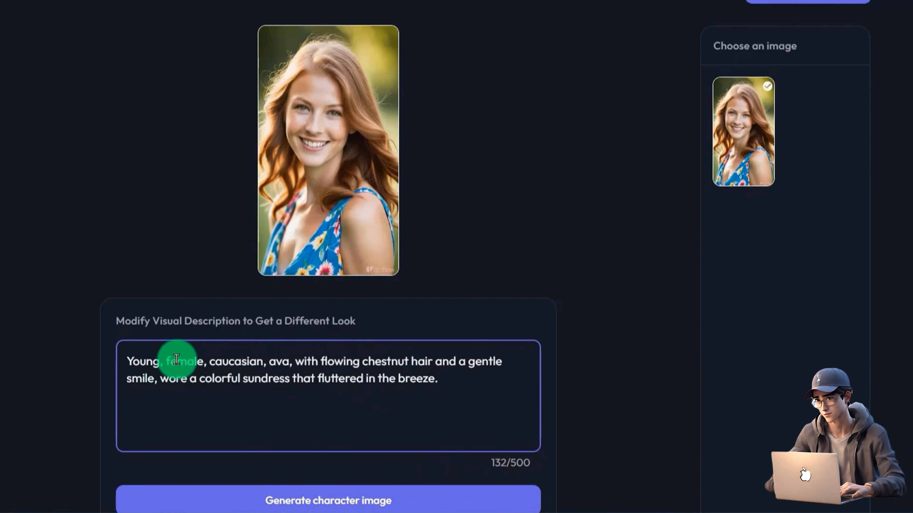
left_click_drag(136, 358, 379, 372)
left_click(438, 394)
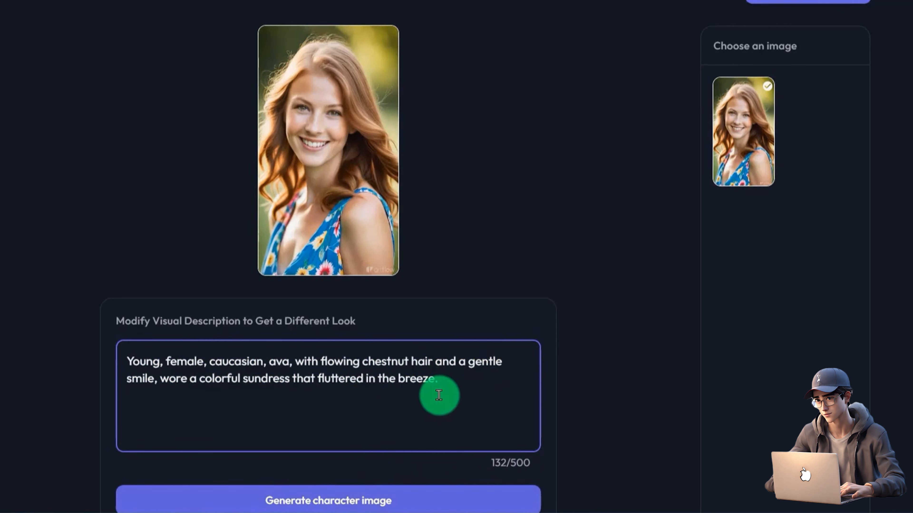
left_click(354, 499)
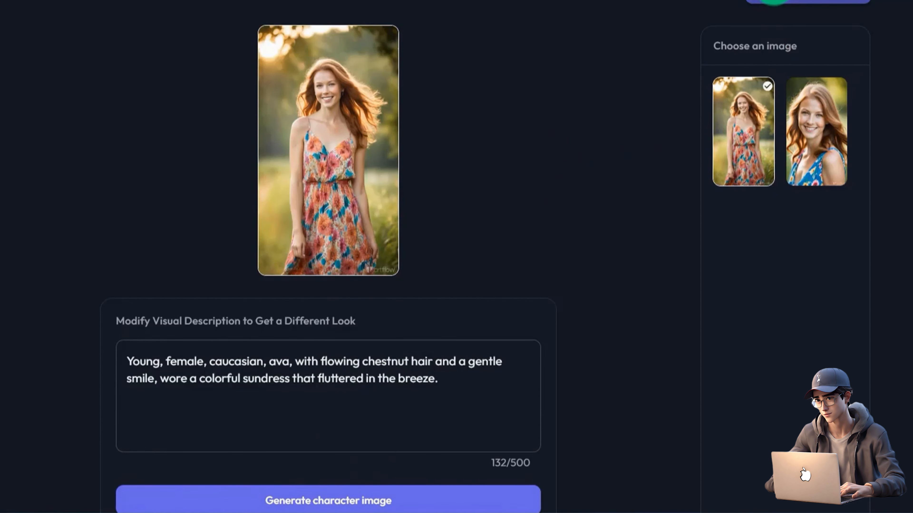
left_click(780, 1)
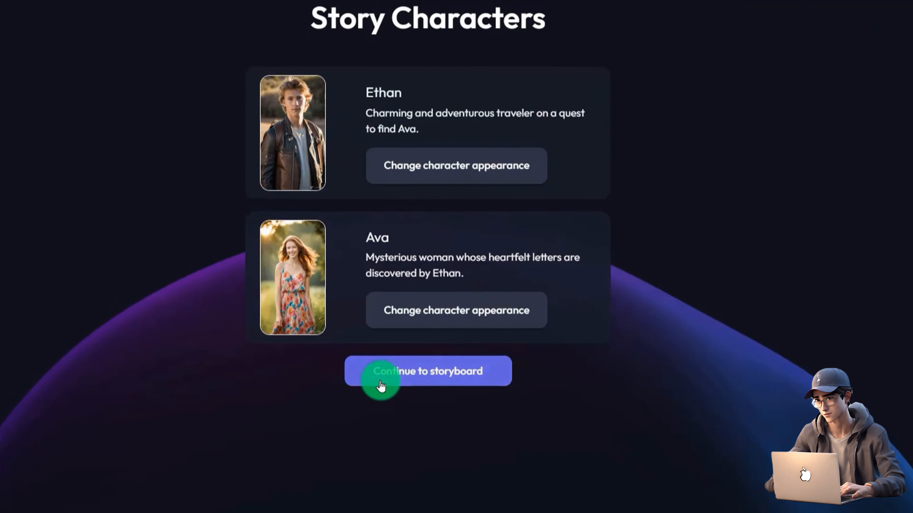
left_click(424, 372)
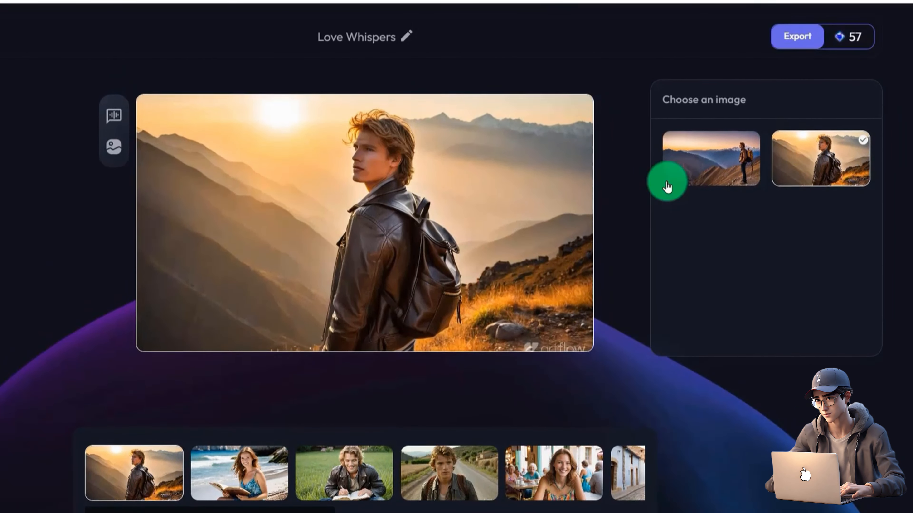
- Choose the wide mountain image with the distant hiker for the first shot and the woman facing the camera for the beach shot
left_click(672, 151)
left_click(248, 475)
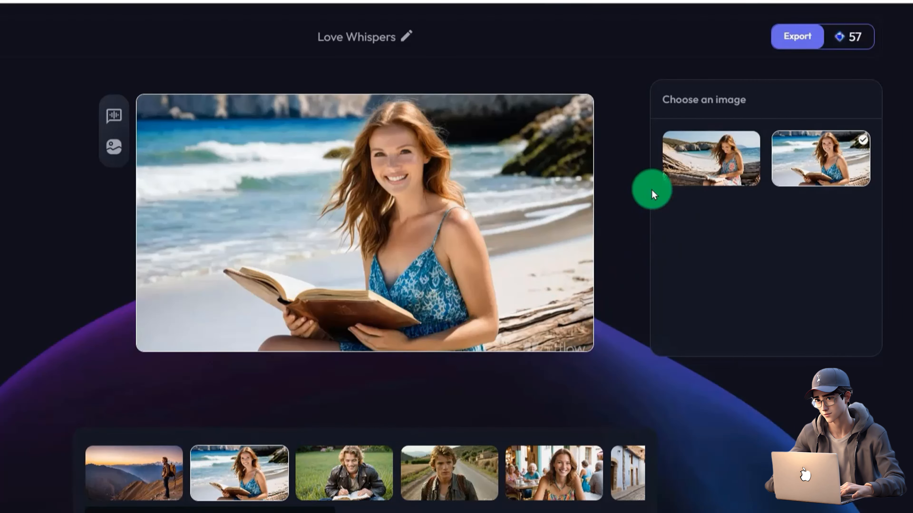
left_click(719, 156)
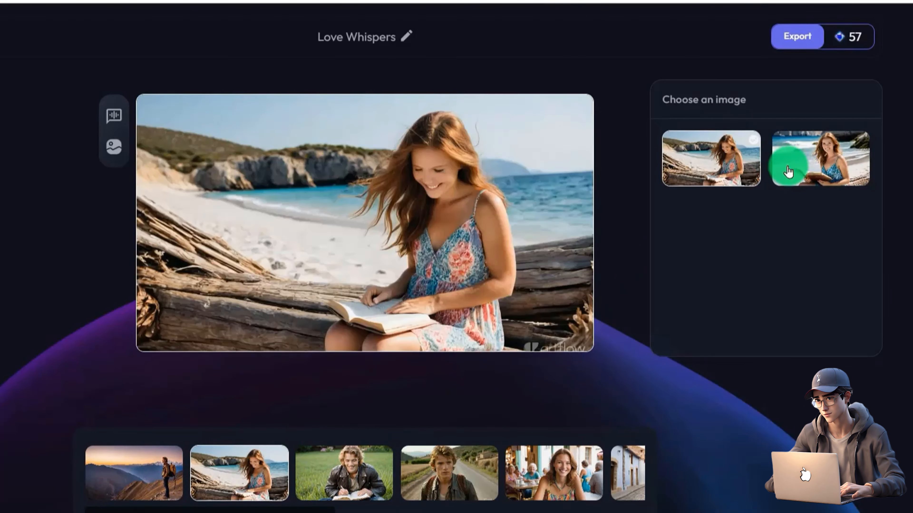
left_click(820, 164)
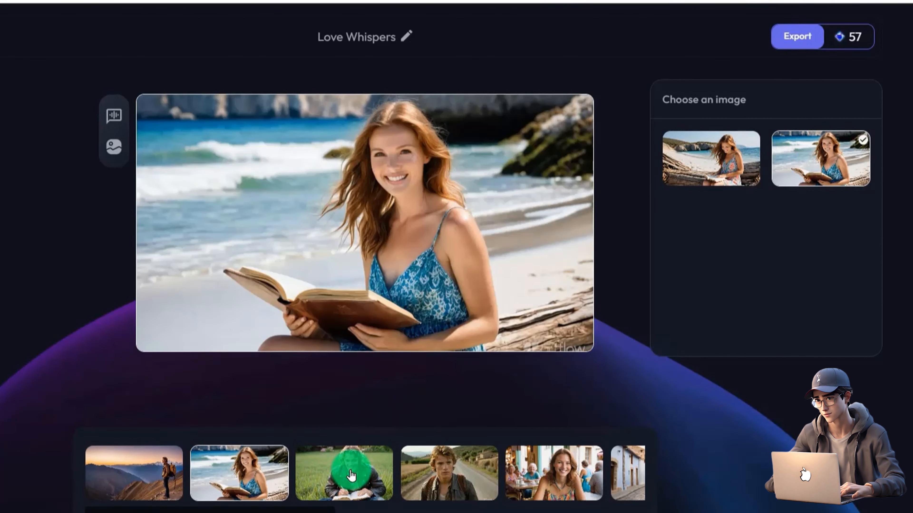
- Choose the side-view image with white flowers for the meadow shot and the indoor image with yellow walls for the café shot
left_click(352, 476)
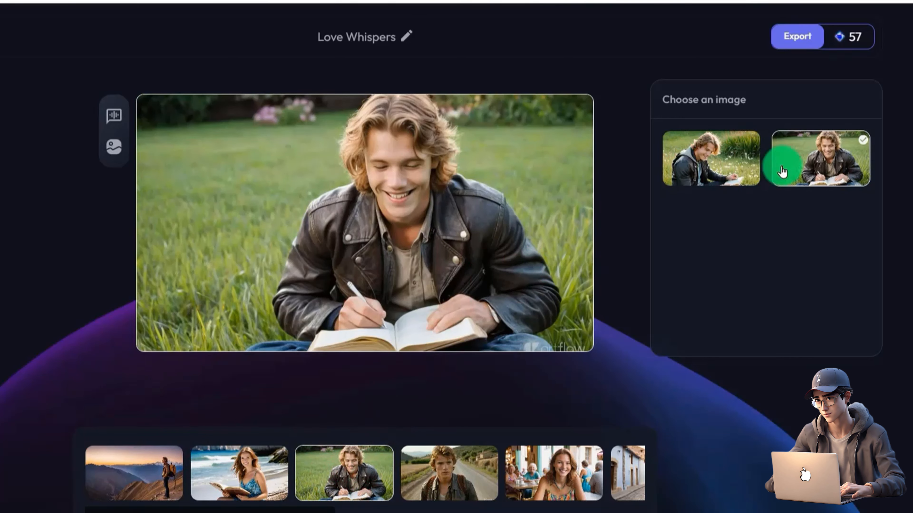
left_click(720, 163)
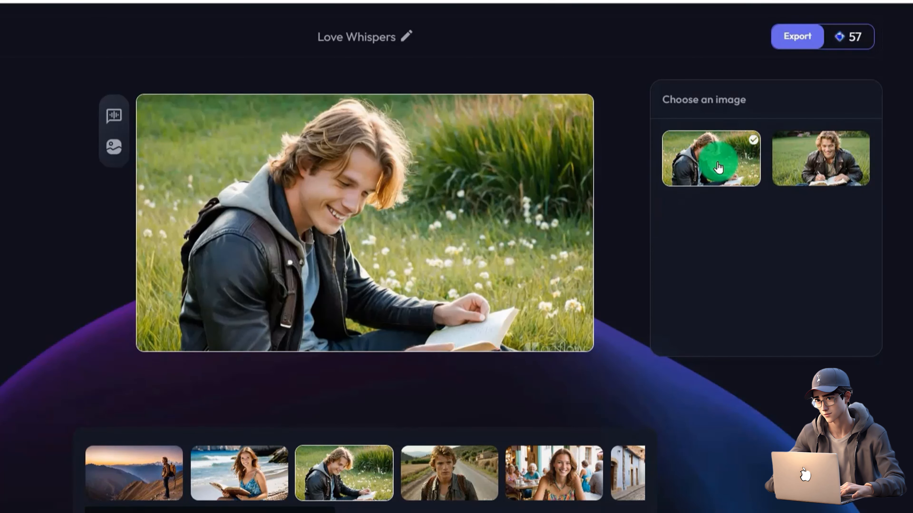
left_click(822, 158)
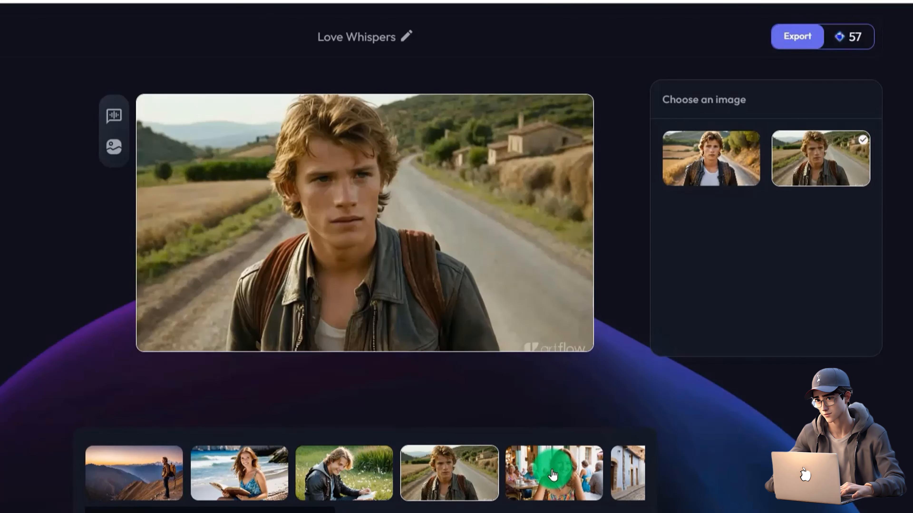
left_click(553, 475)
left_click(717, 156)
- Review the remaining storyboard shots, including the village street, graveyard, writing desk, bookshelf and armchair scenes
left_click(625, 477)
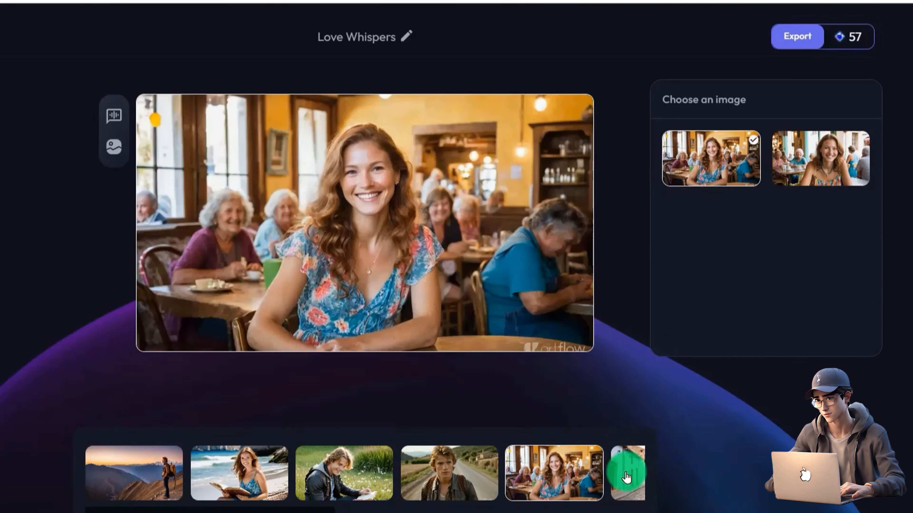
scroll(335, 482, "right", 6)
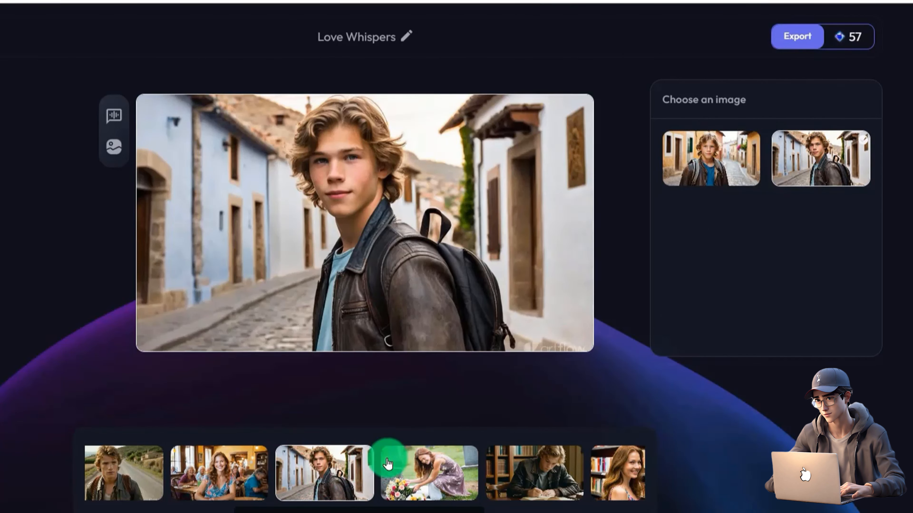
scroll(359, 471, "right", 3)
left_click(361, 475)
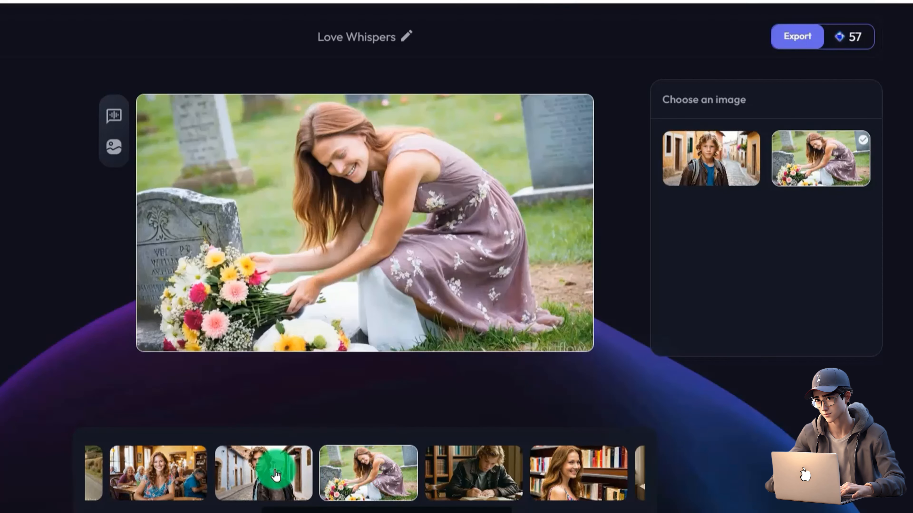
left_click(579, 473)
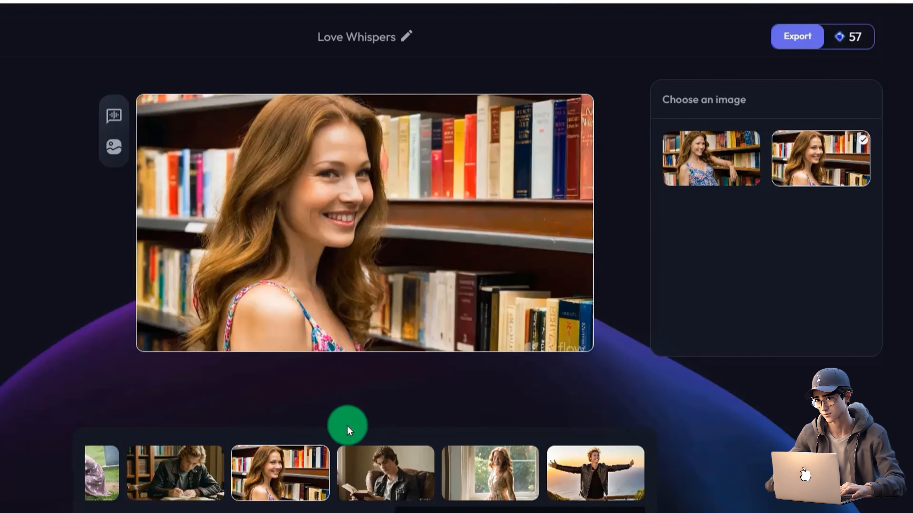
left_click(402, 464)
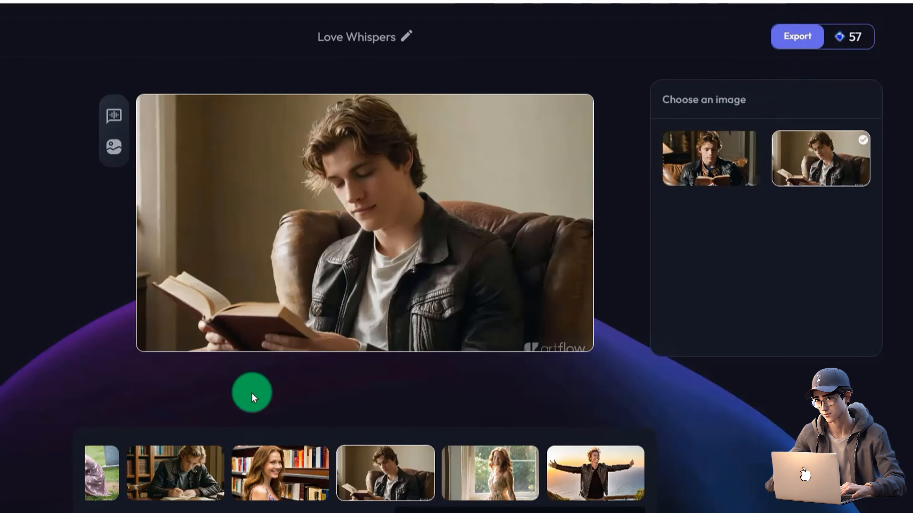
left_click(175, 466)
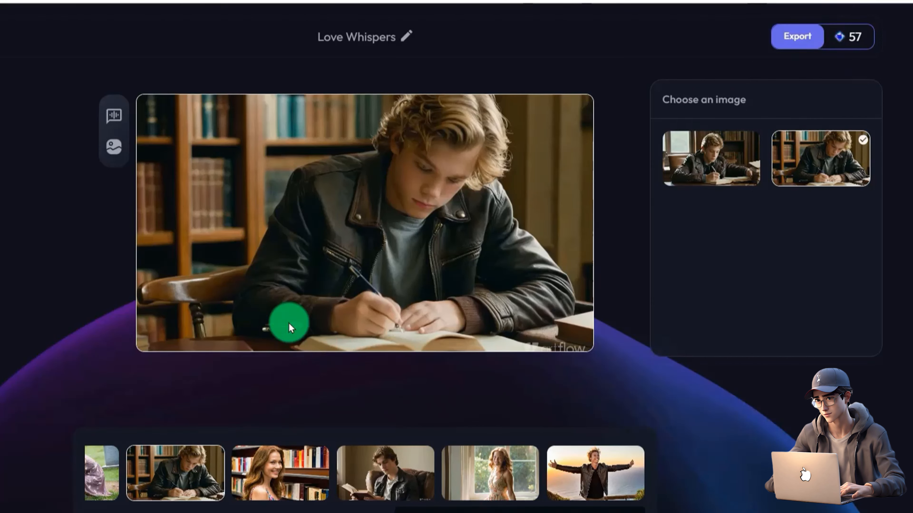
left_click(113, 460)
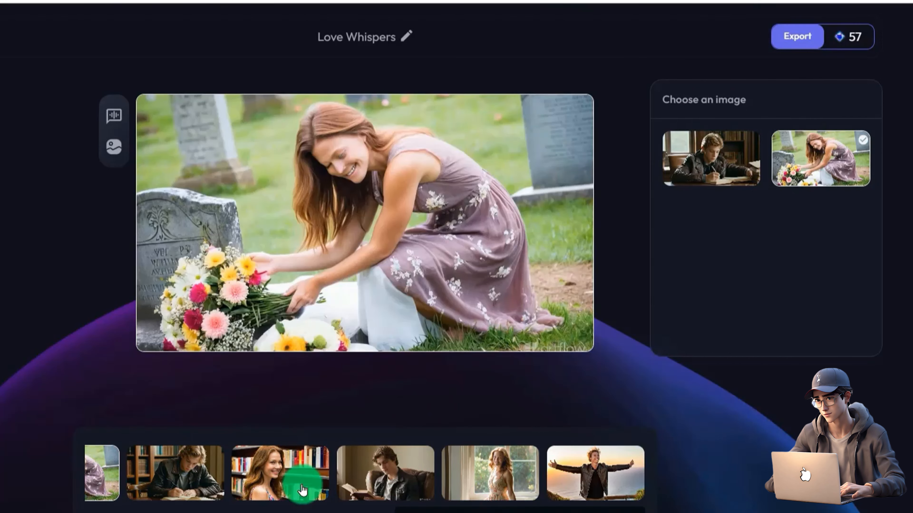
- Return to the café shot and examine its shot narration text
scroll(302, 489, "left", 5)
left_click(174, 467)
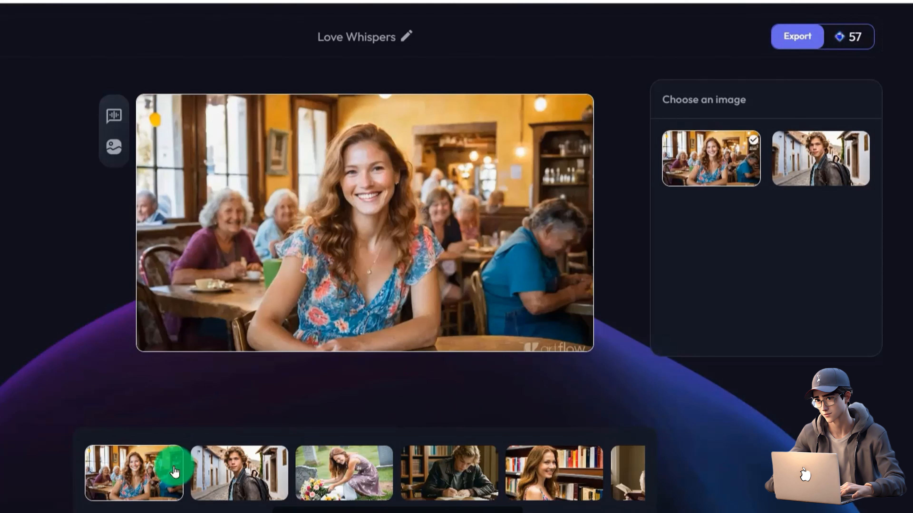
left_click(114, 115)
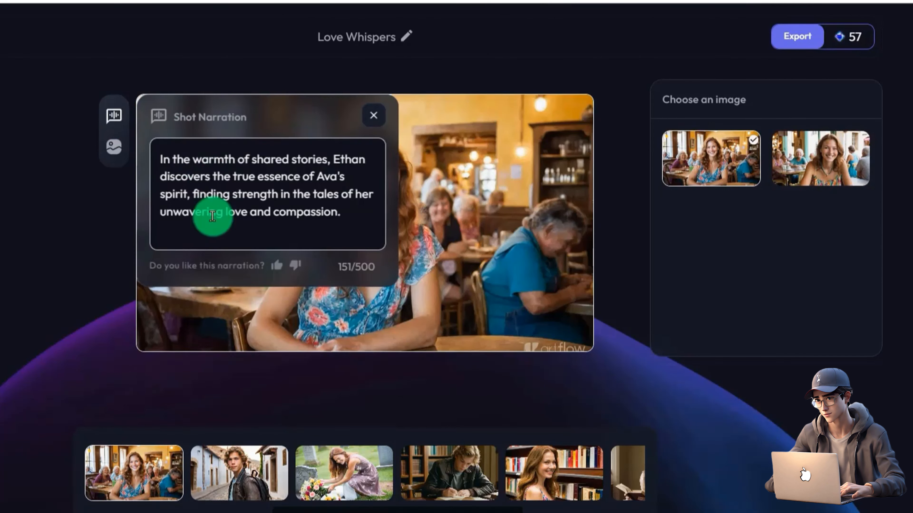
left_click(296, 196)
left_click(362, 123)
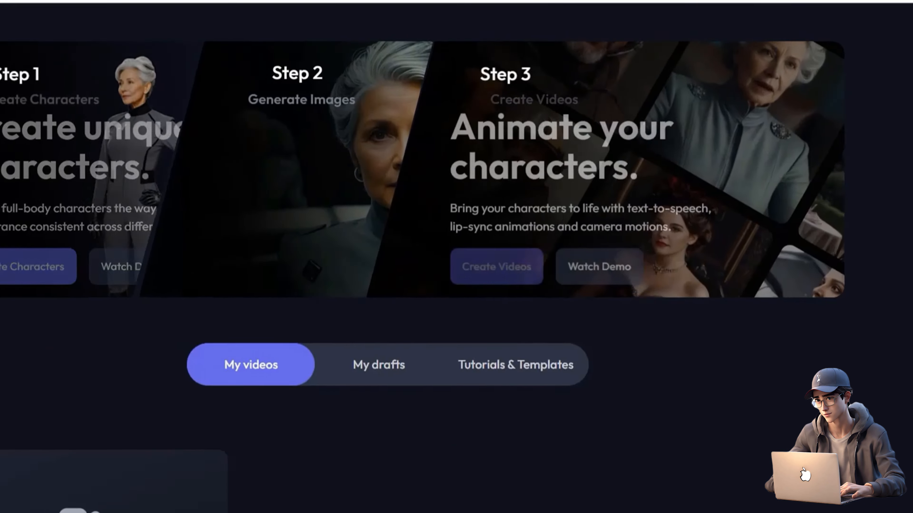
- Start creating a video from the character animation stage on the Artflow home page
left_click(112, 228)
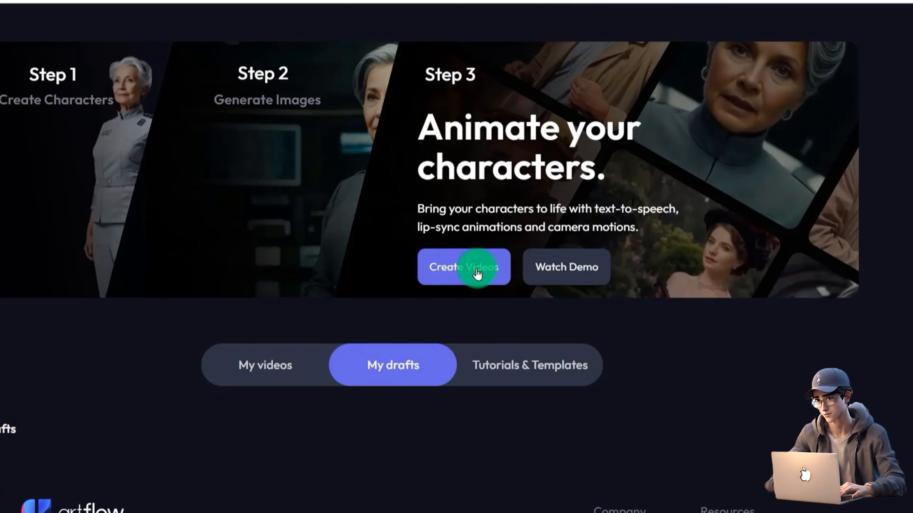
left_click(456, 265)
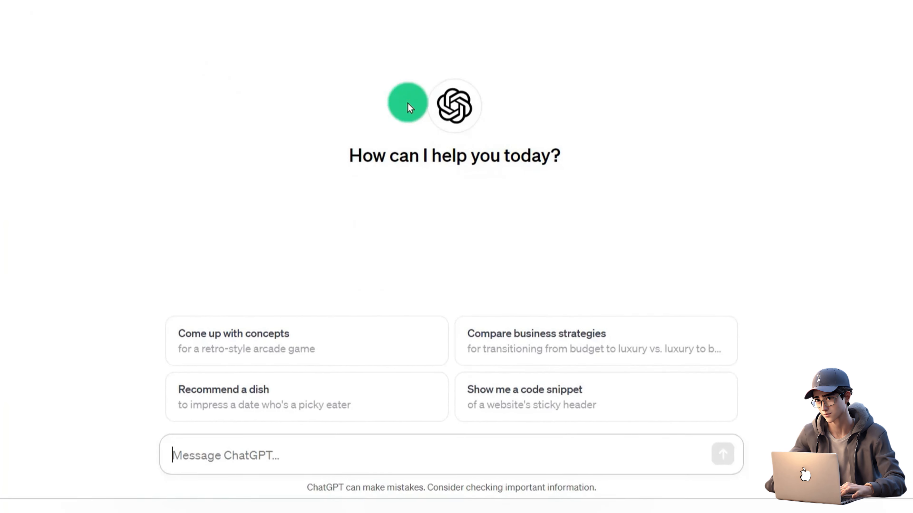
- In ChatGPT, request a romantic love story about a hero and heroine who met during a travel adventure, with a dialogue between the two
left_click(251, 452)
type("Write a romantic love story about the hero and heroine, who met during a travel adventure and have a dialogue between the two.")
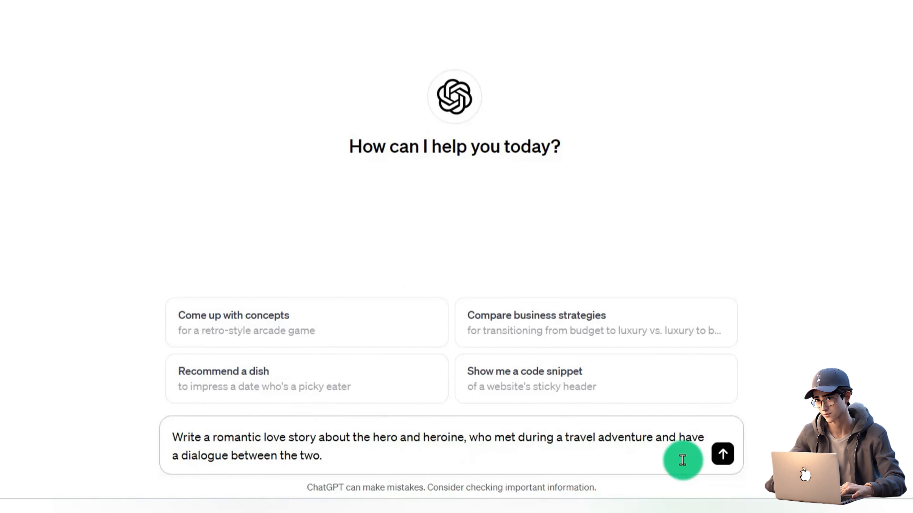
left_click(722, 454)
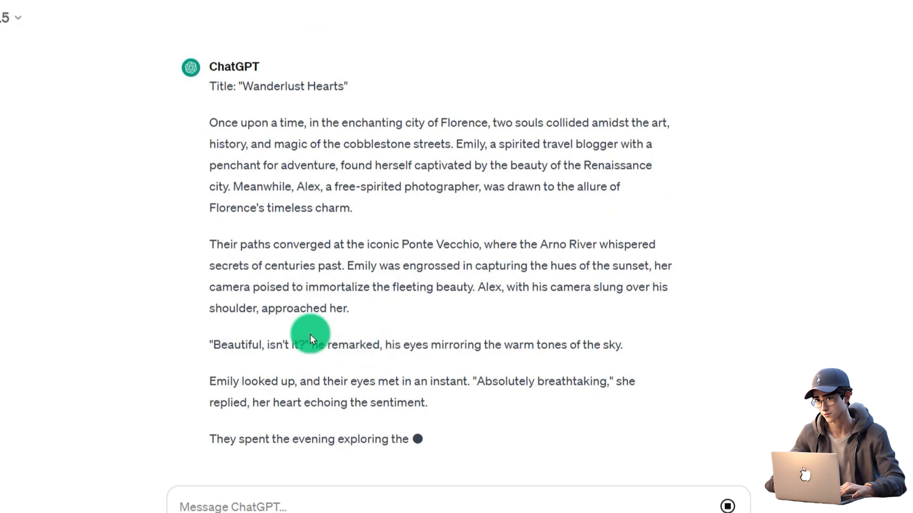
- Read through the generated love story and its dialogue lines
scroll(272, 209, "up", 1)
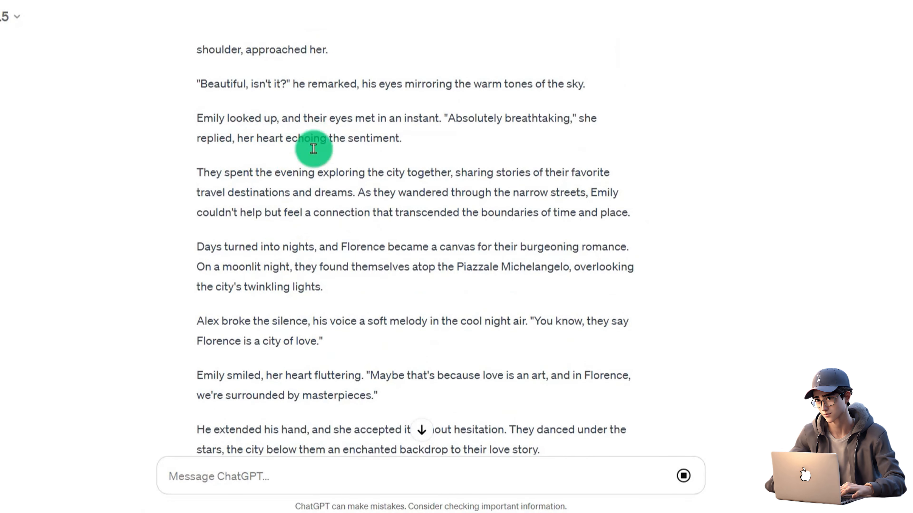
scroll(387, 231, "down", 3)
scroll(277, 200, "up", 3)
scroll(395, 187, "up", 2)
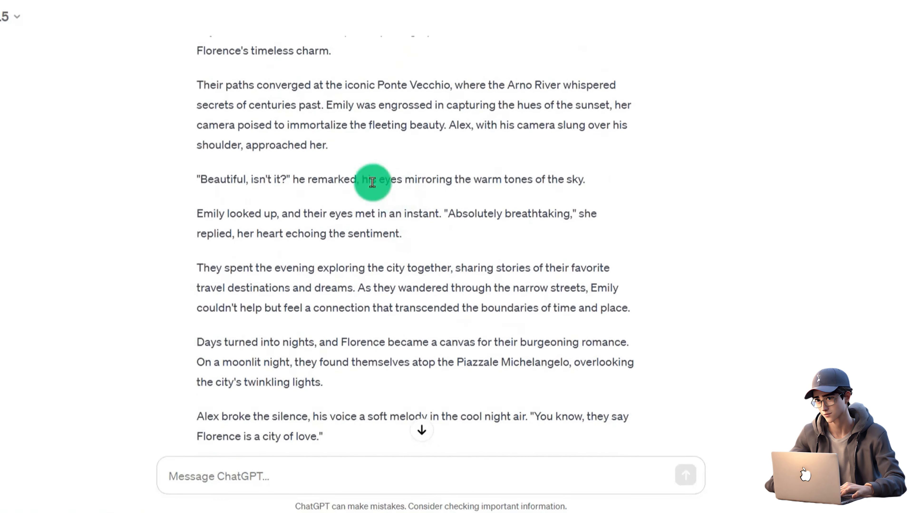
scroll(314, 174, "up", 1)
scroll(346, 198, "up", 3)
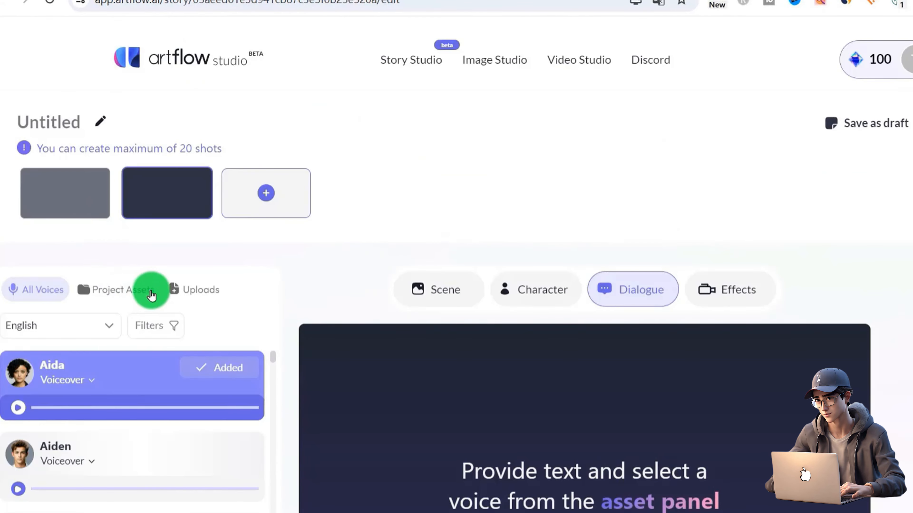
- Switch to the Artflow video editor and view the audio upload option for the second shot's dialogue
scroll(203, 299, "down", 2)
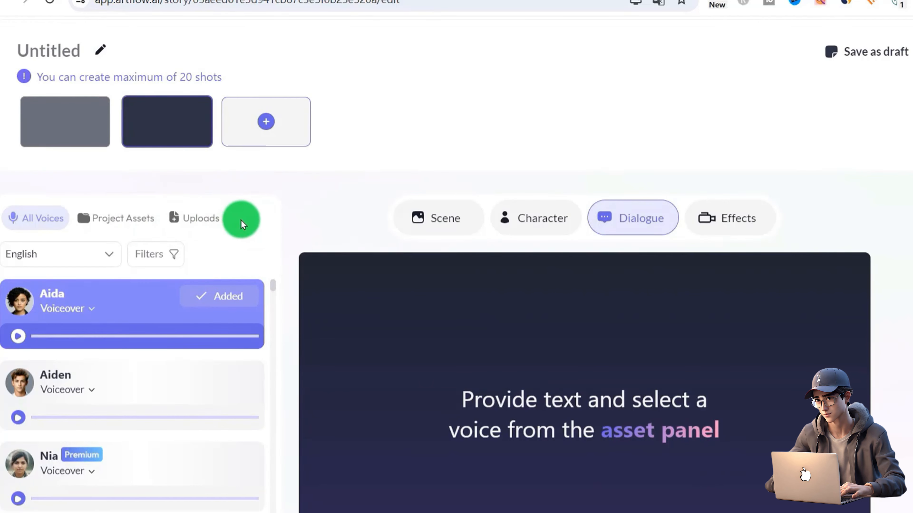
left_click(196, 217)
scroll(123, 204, "down", 2)
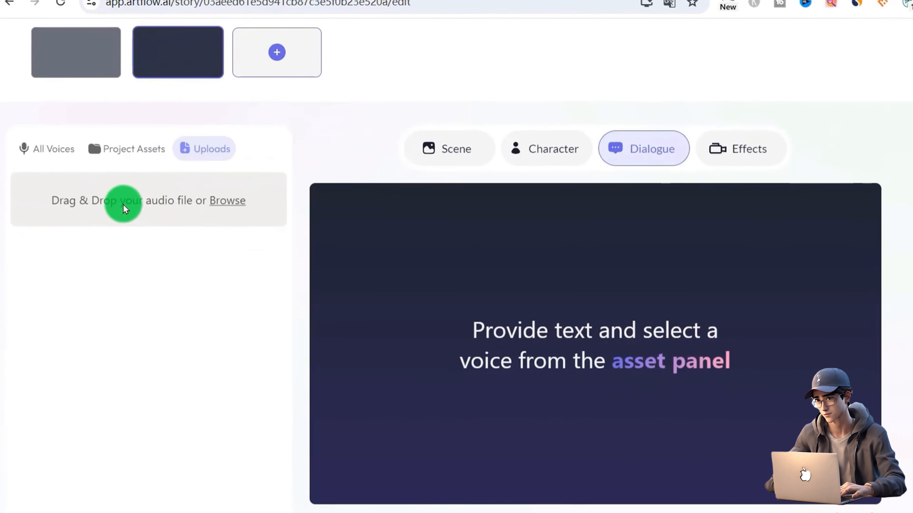
- Upload the saved story images, including the café, village street and graveyard pictures, as scene assets for the second shot
left_click(463, 154)
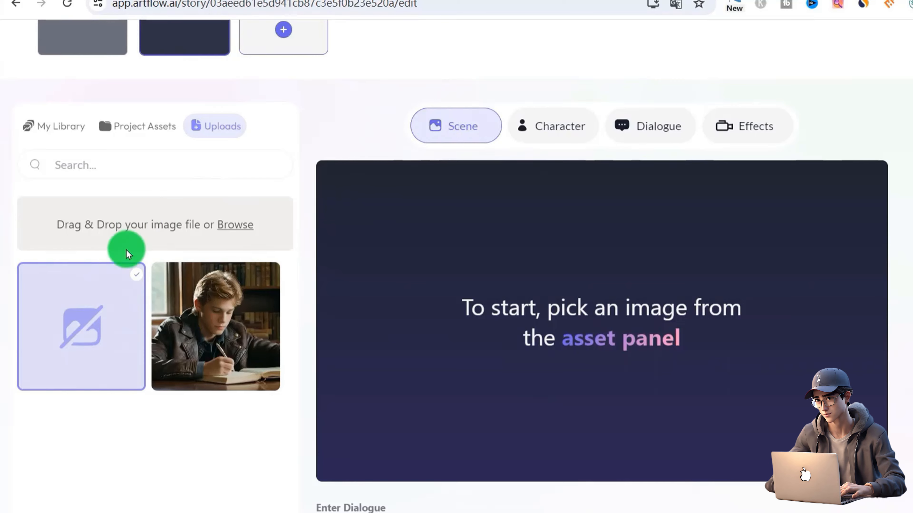
scroll(449, 169, "up", 2)
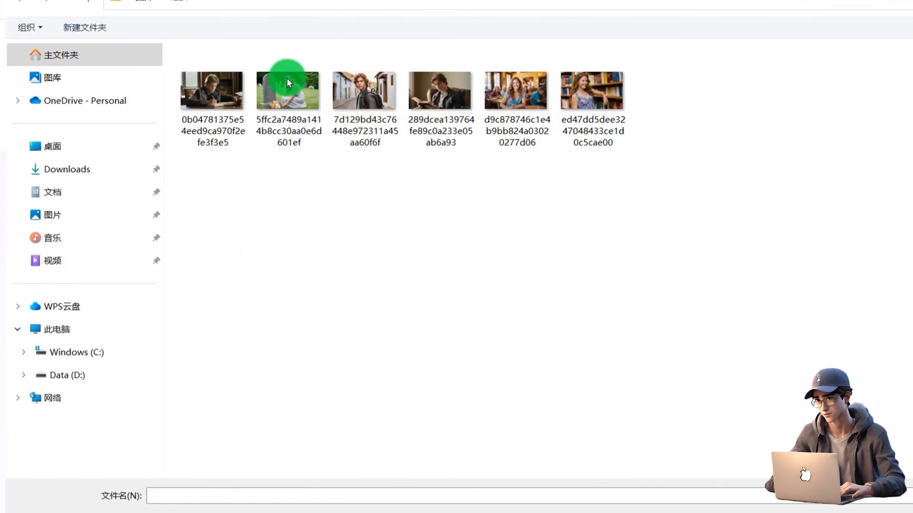
left_click(287, 86)
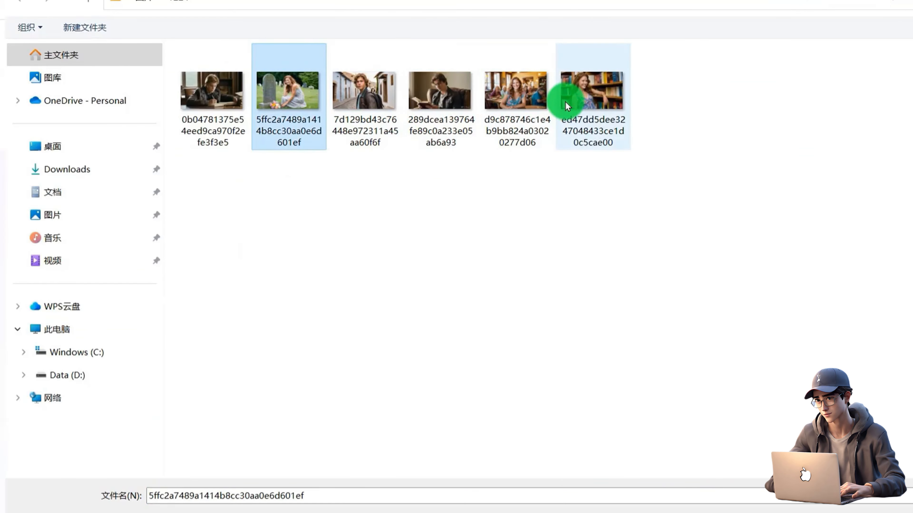
left_click(584, 106)
left_click(245, 93, "ctrl")
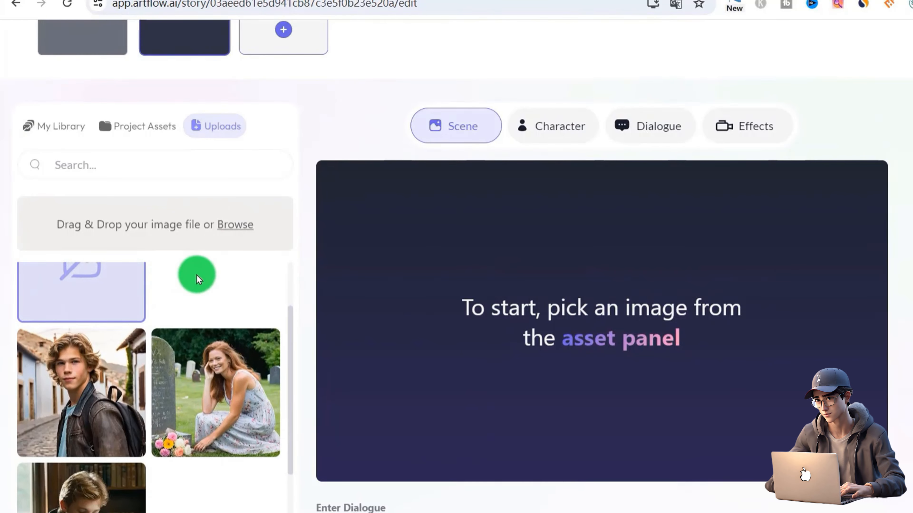
scroll(194, 285, "up", 1)
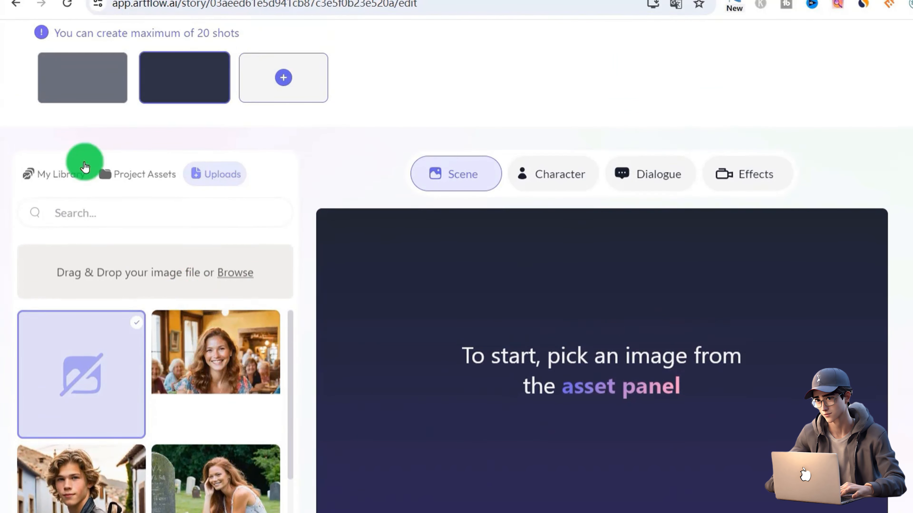
- Use the uploaded village street image as the first shot's scene, enable animation on the young man's face, and choose the Aiden voice
scroll(87, 425, "down", 2)
left_click(82, 425)
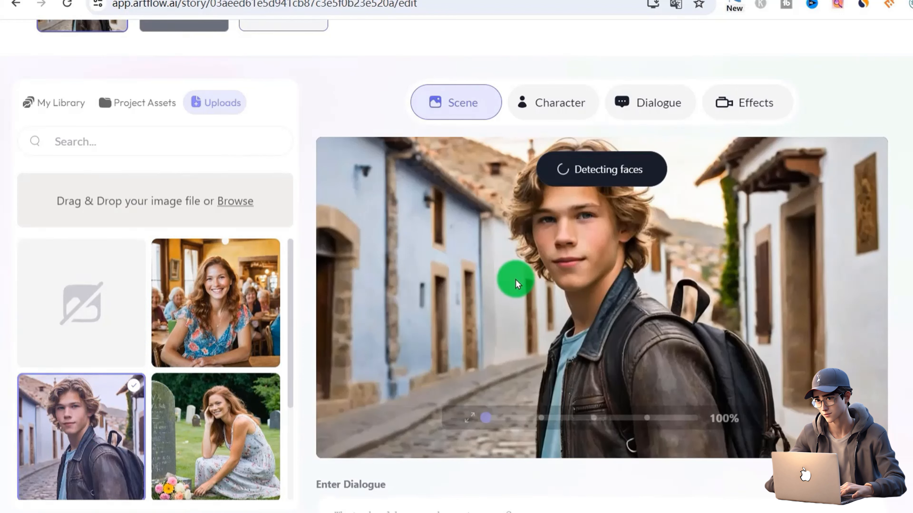
scroll(454, 316, "down", 1)
scroll(342, 218, "down", 1)
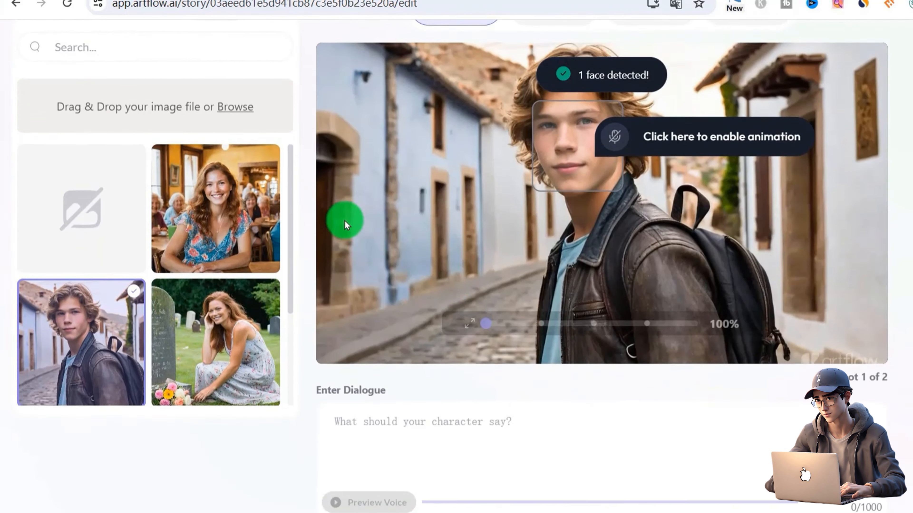
scroll(367, 210, "up", 4)
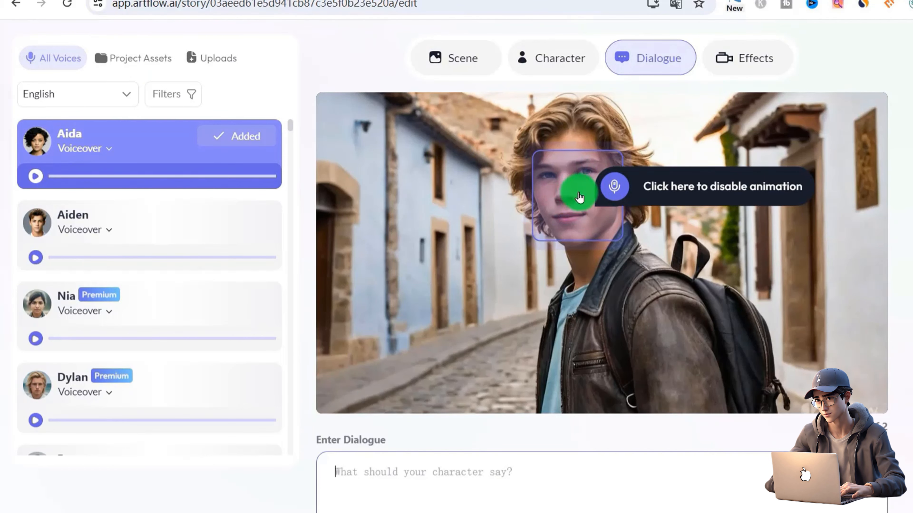
left_click(71, 209)
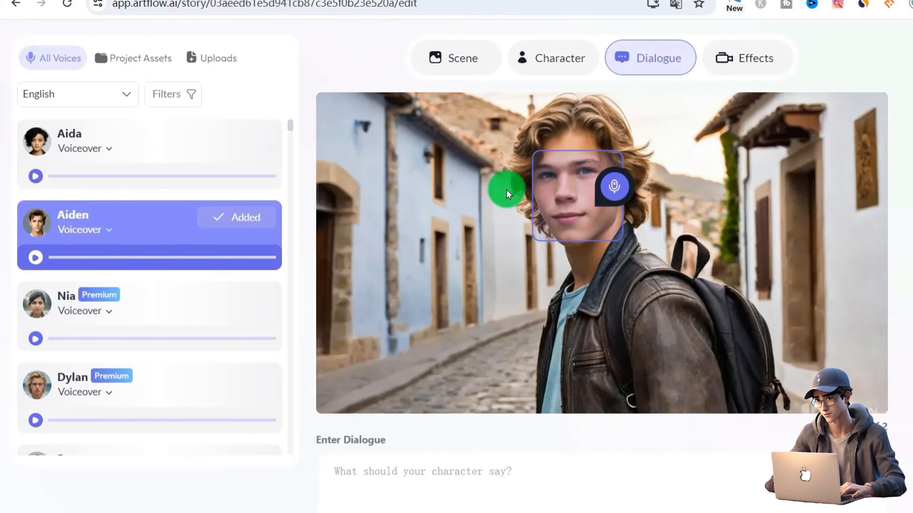
- Copy the line "You know, they say Florence is a city of love." from ChatGPT into the first shot's dialogue and preview its voice
scroll(565, 350, "down", 2)
left_click(464, 376)
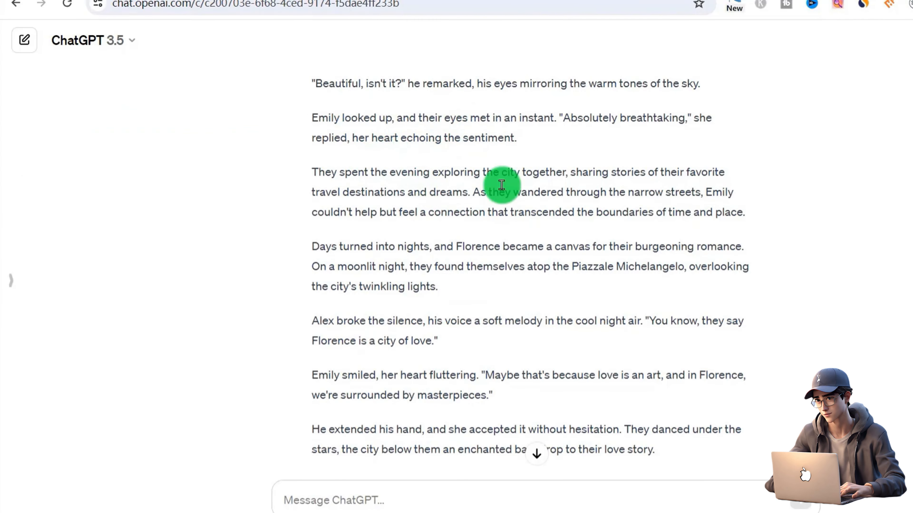
scroll(490, 189, "up", 5)
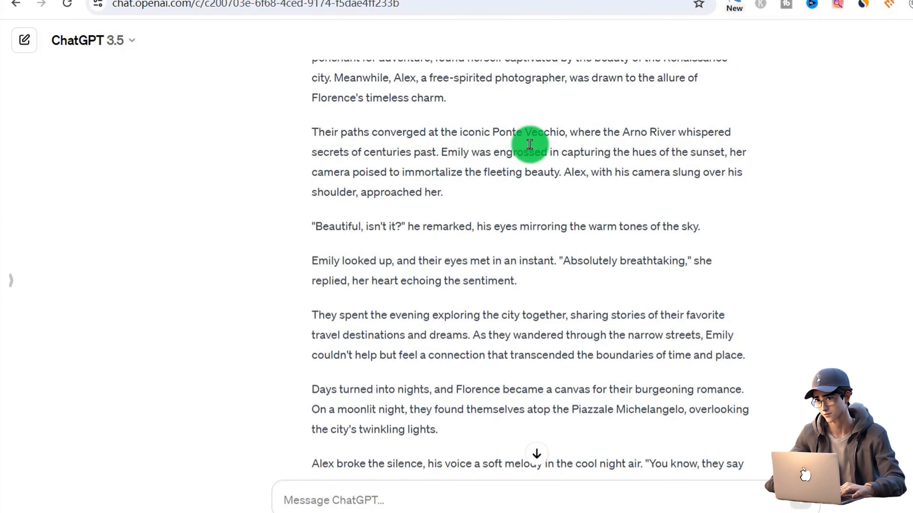
scroll(531, 146, "up", 1)
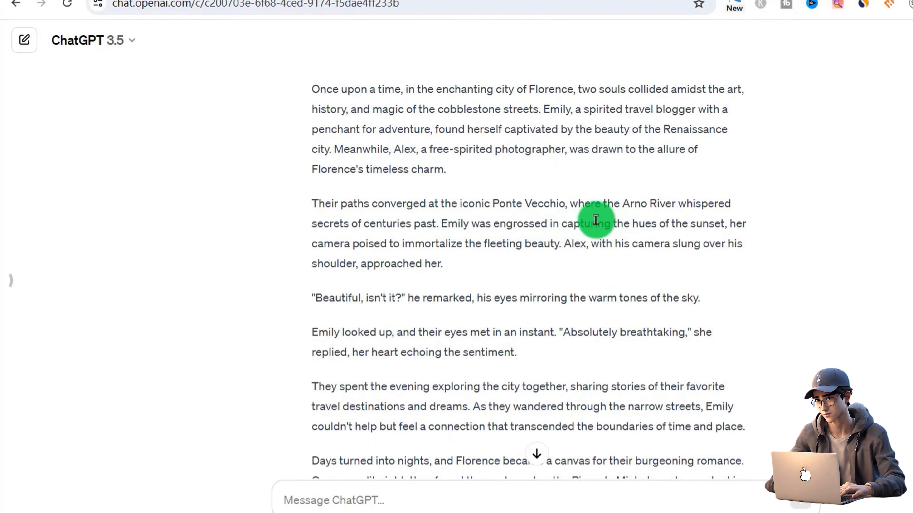
left_click_drag(312, 203, 542, 201)
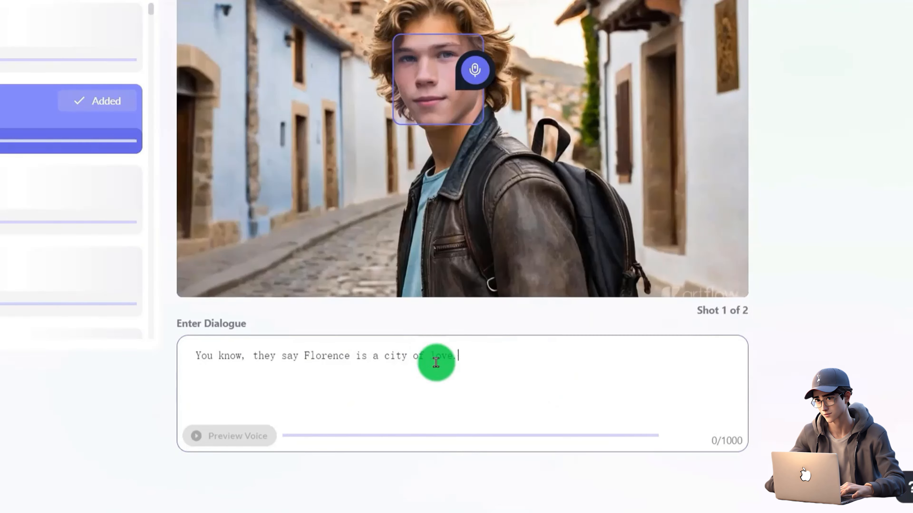
left_click(211, 436)
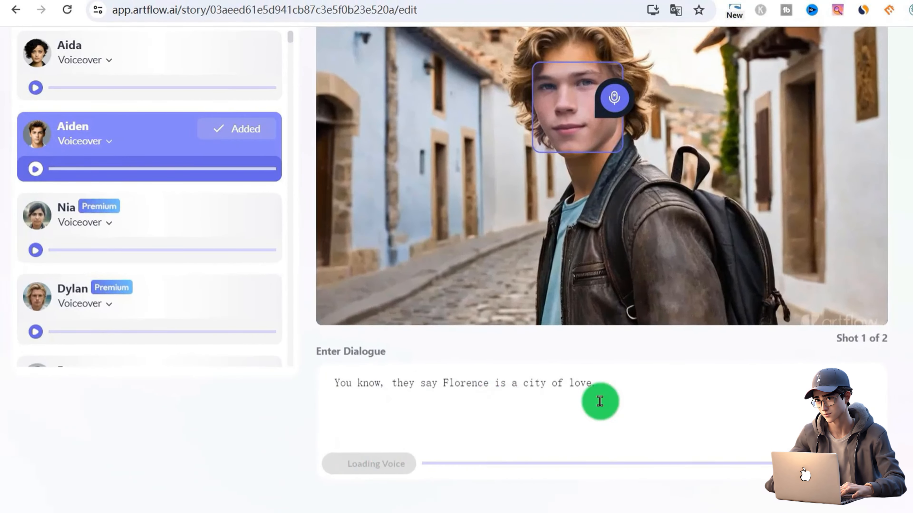
left_click(36, 169)
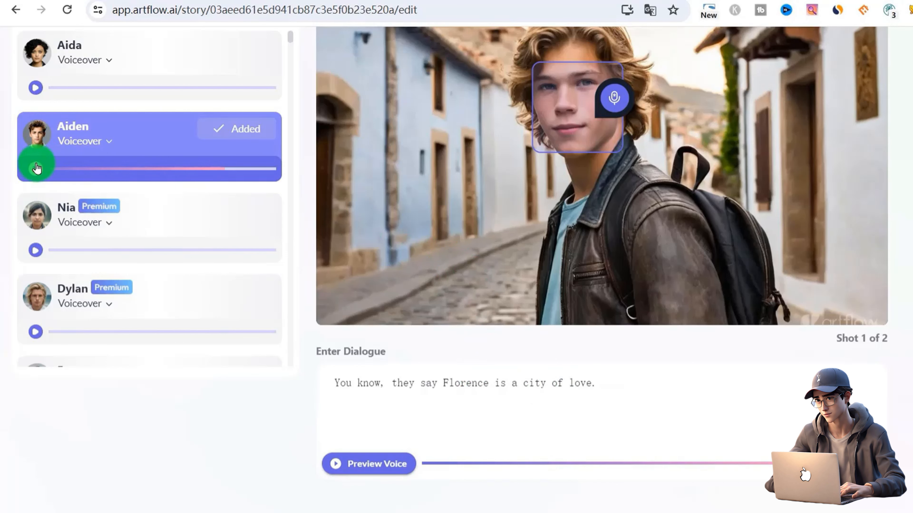
- Use the uploaded café image as the second shot's scene and enable animation on the woman's face with the Aida voice
scroll(36, 168, "up", 6)
left_click(266, 172)
scroll(488, 327, "down", 1)
left_click(159, 128)
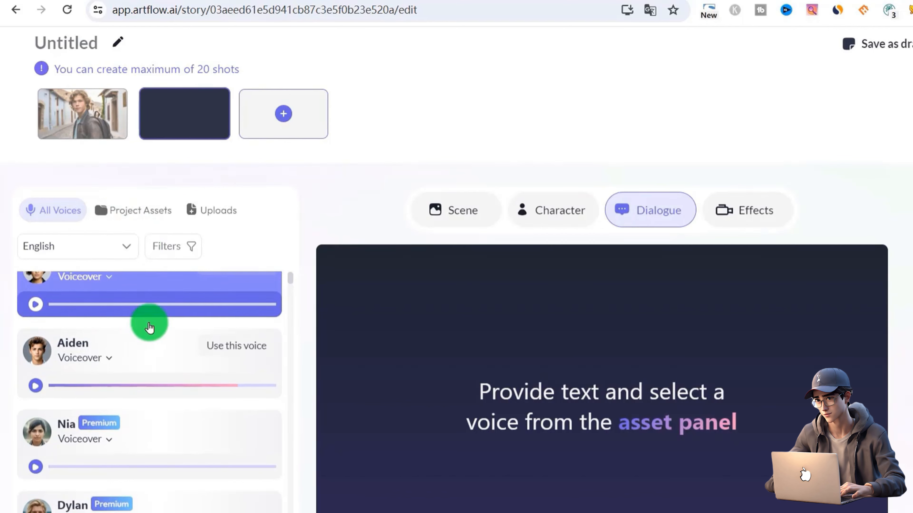
left_click(218, 210)
left_click(205, 362)
scroll(280, 306, "down", 2)
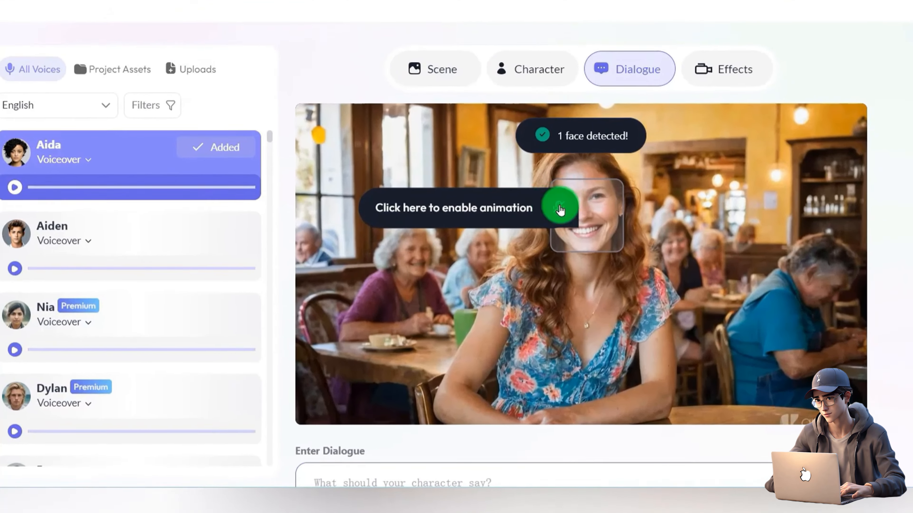
left_click(560, 210)
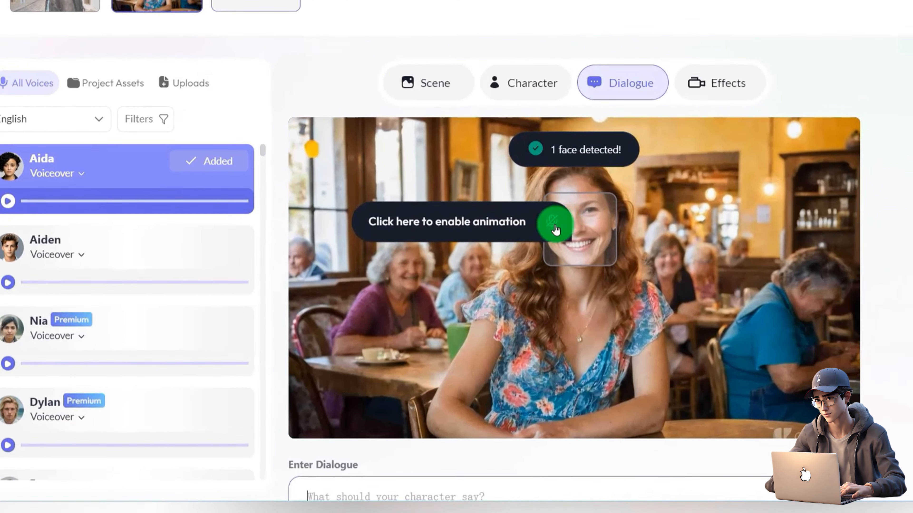
left_click(141, 149)
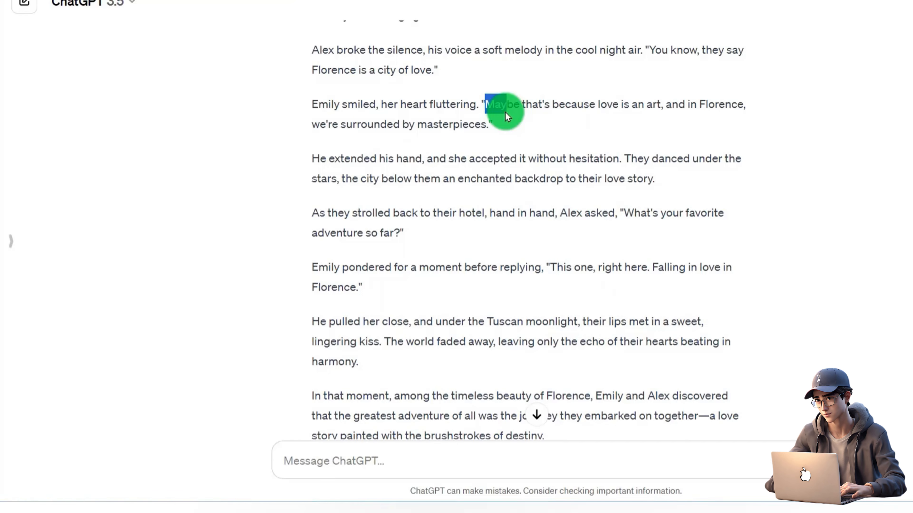
- Copy "Maybe that's because love is an art, and in Florence, we're surrounded by masterpieces." into the second shot's dialogue and preview its voice
left_click_drag(503, 110, 482, 123)
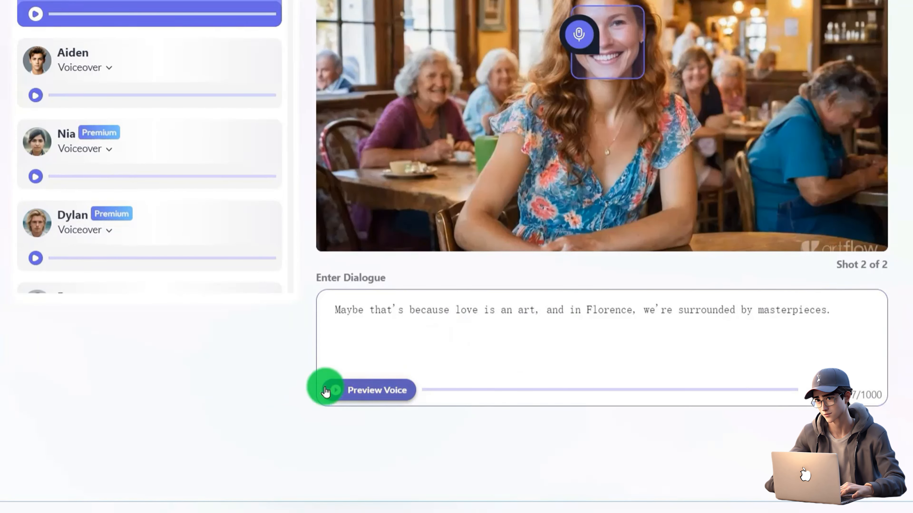
left_click(325, 392)
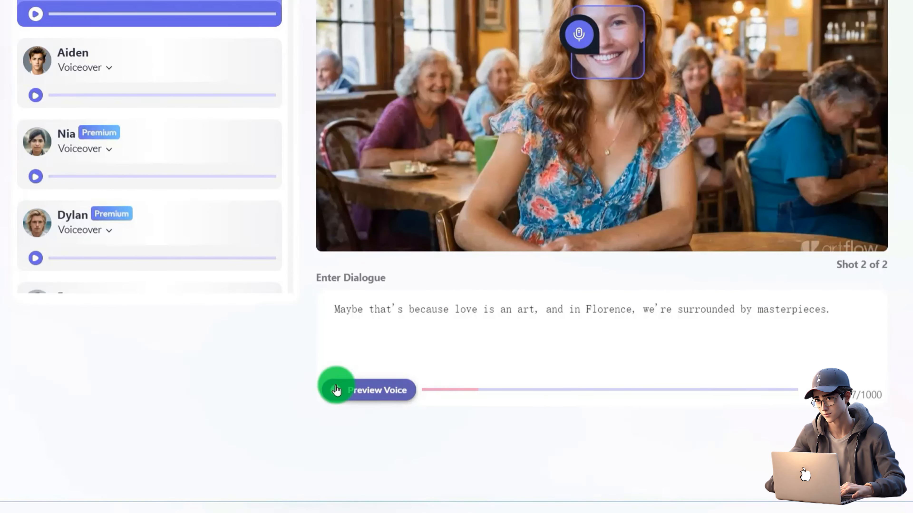
scroll(365, 393, "up", 1)
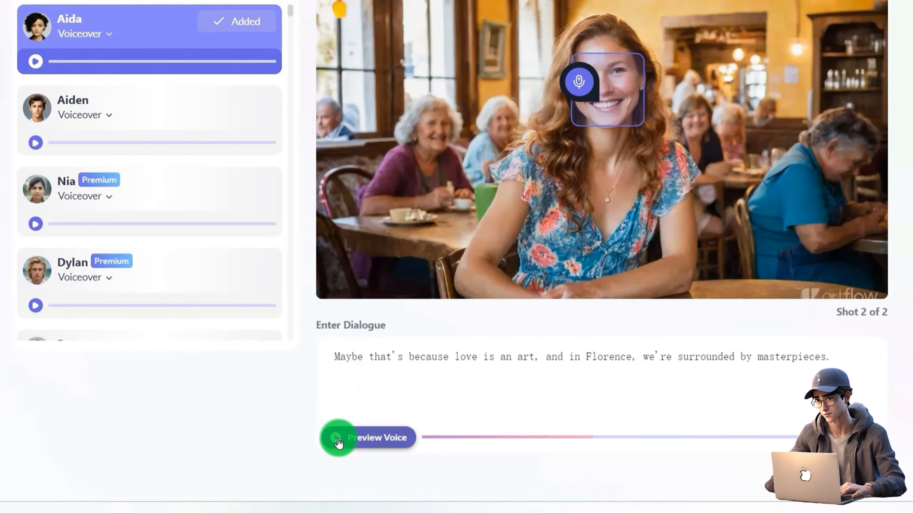
scroll(322, 406, "up", 1)
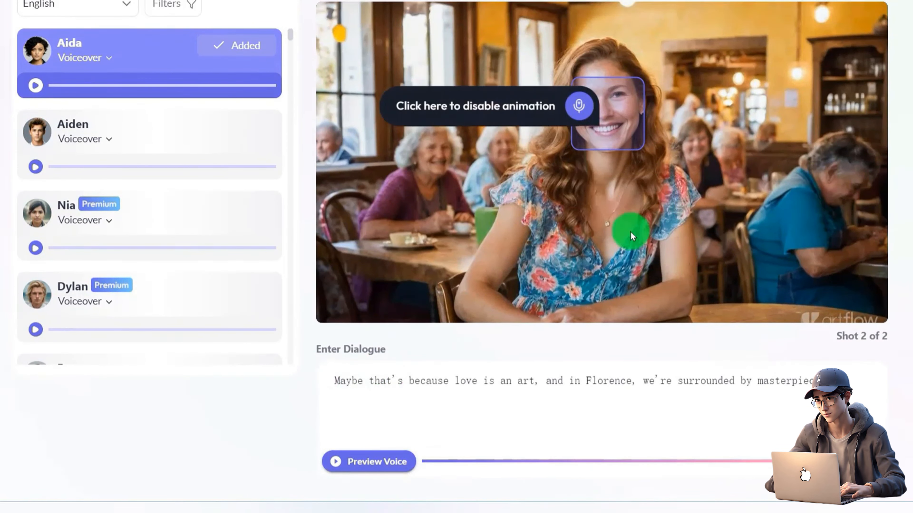
- Export the two-shot video, using the ChatGPT prompt about the hero and heroine's romantic love story as its title
scroll(621, 102, "up", 2)
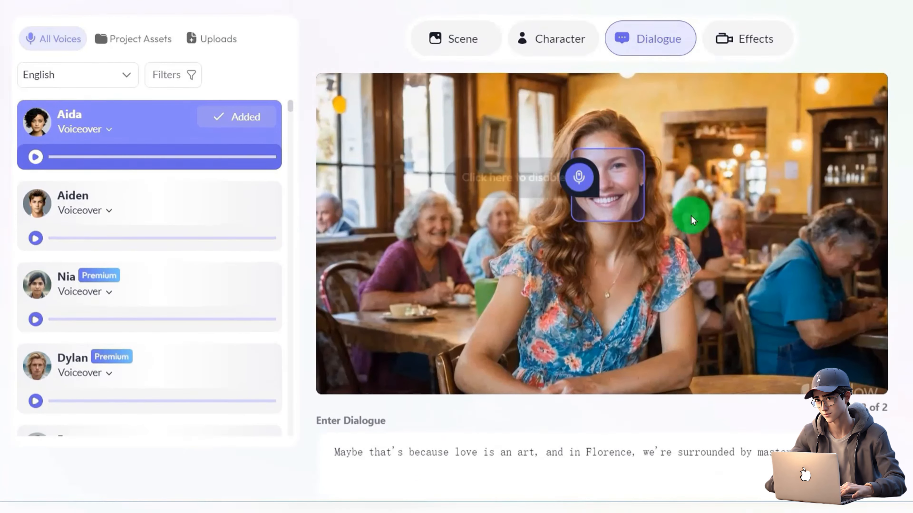
scroll(387, 183, "up", 2)
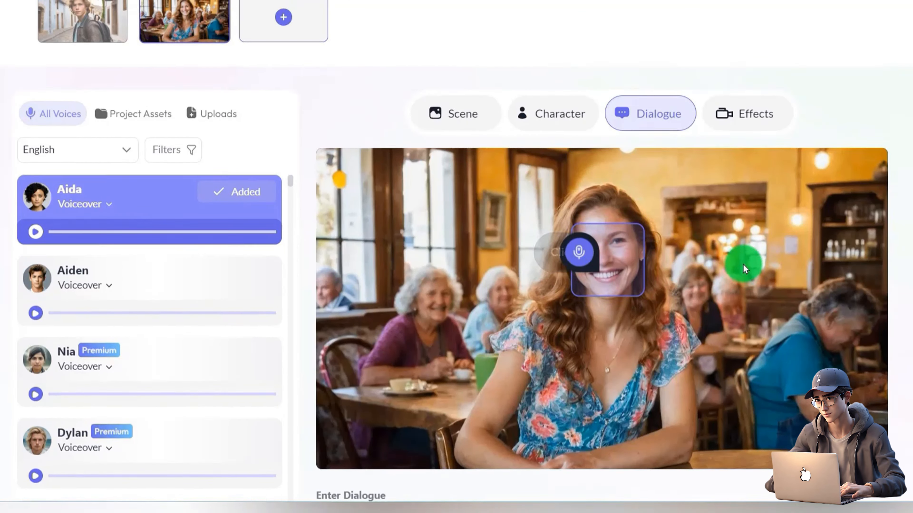
scroll(742, 261, "up", 4)
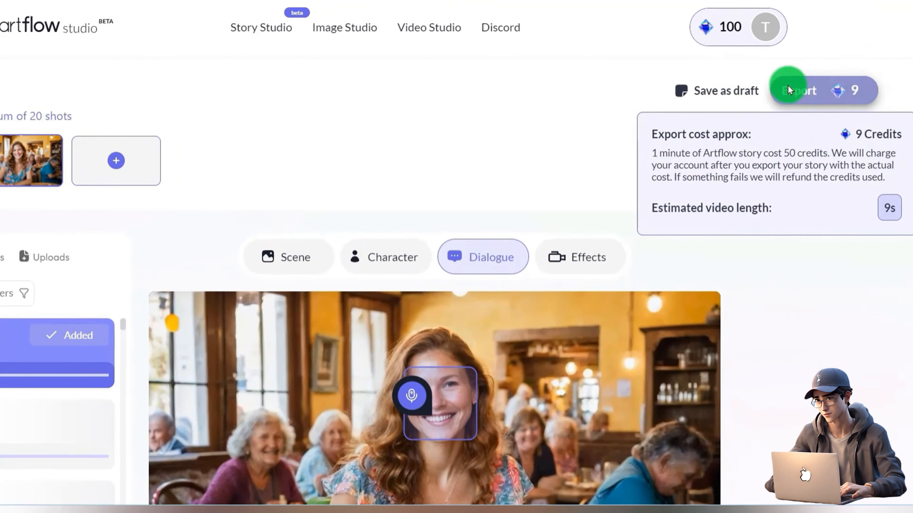
left_click(787, 85)
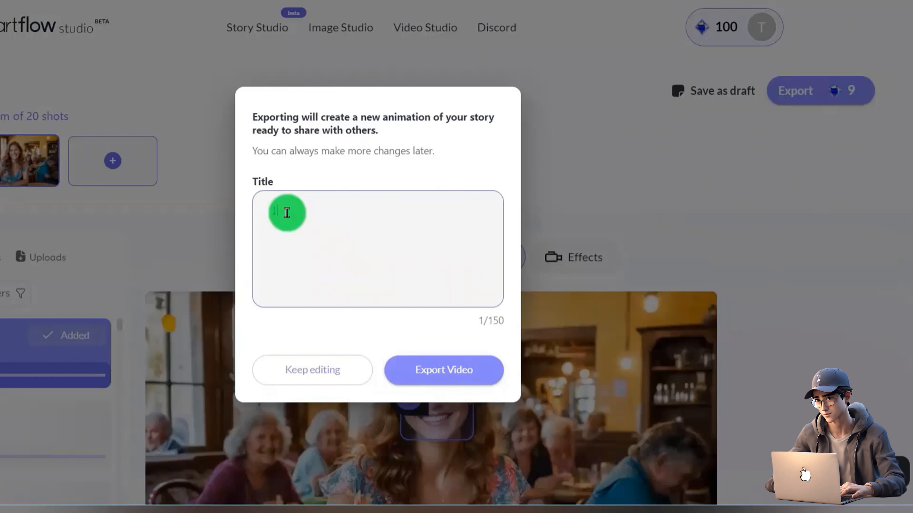
left_click(443, 369)
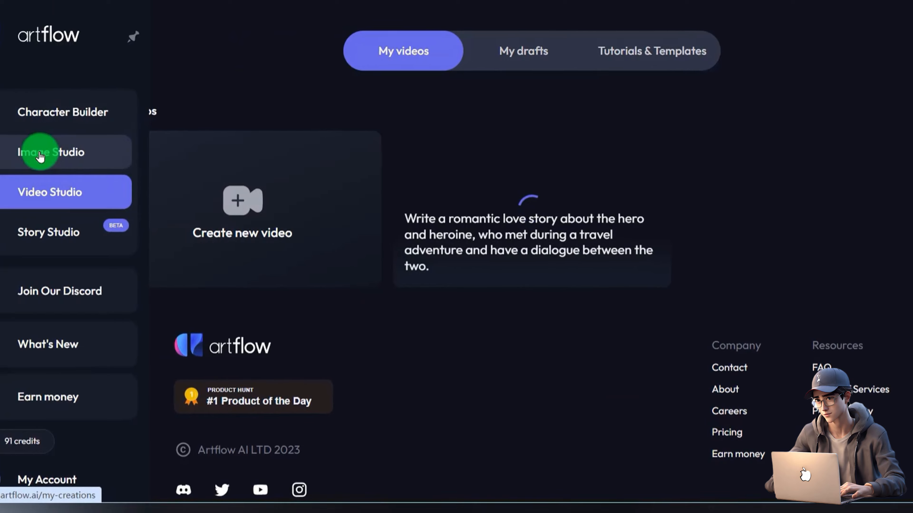
- Start a new story in Story Studio with the ChatGPT love story as its outline, removing the "Wanderlust Hearts" title line
left_click(7, 230)
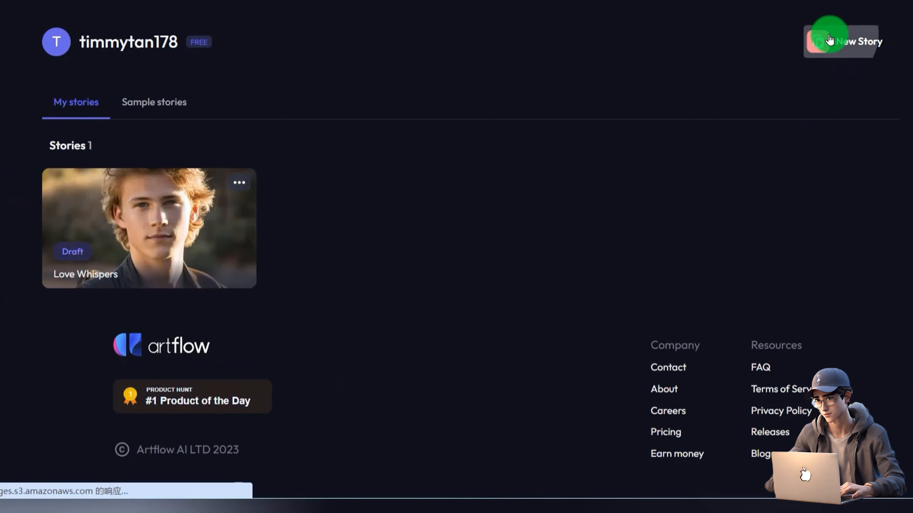
left_click(770, 35)
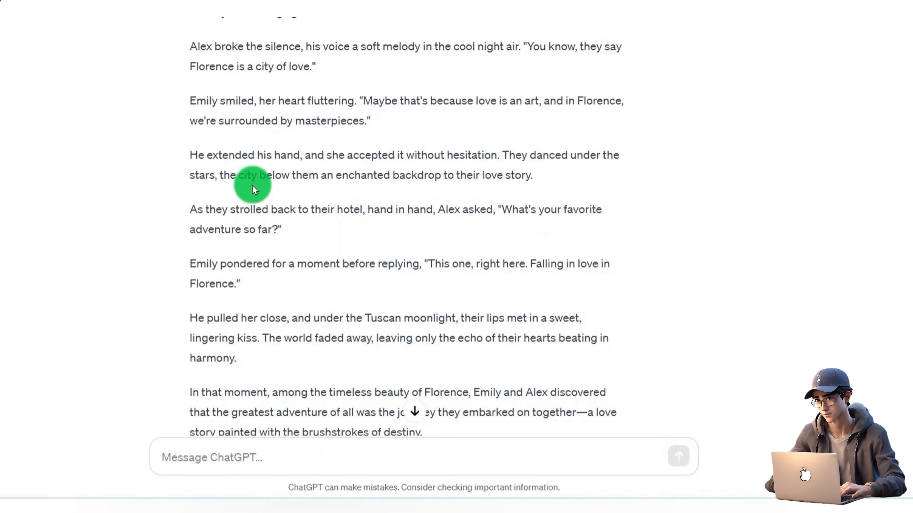
scroll(252, 184, "down", 2)
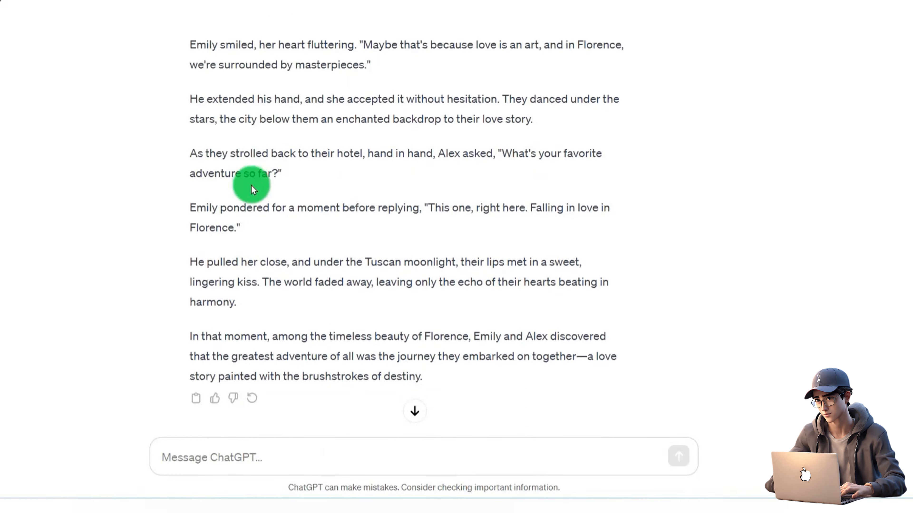
scroll(438, 185, "up", 1)
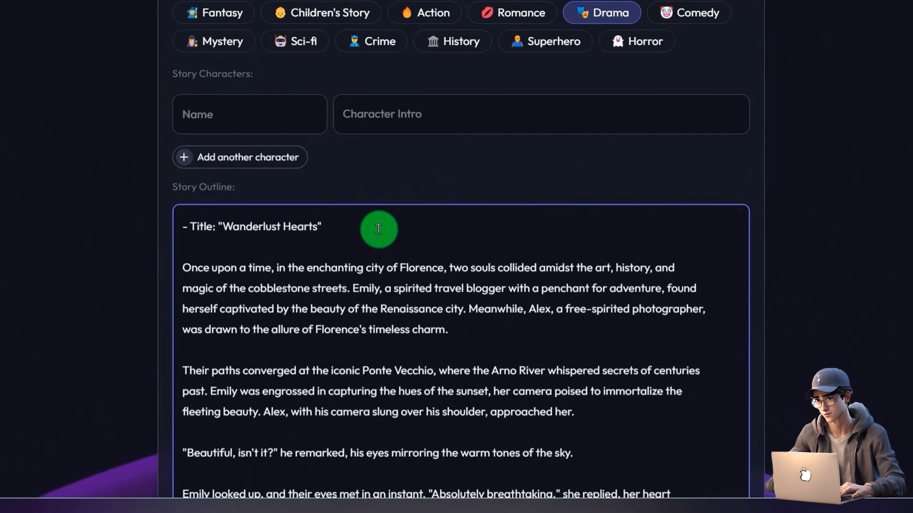
left_click_drag(321, 226, 167, 222)
- Add Emily and Alex as story characters, with their travel blogger and photographer descriptions copied from the ChatGPT story as intros
left_click(240, 226)
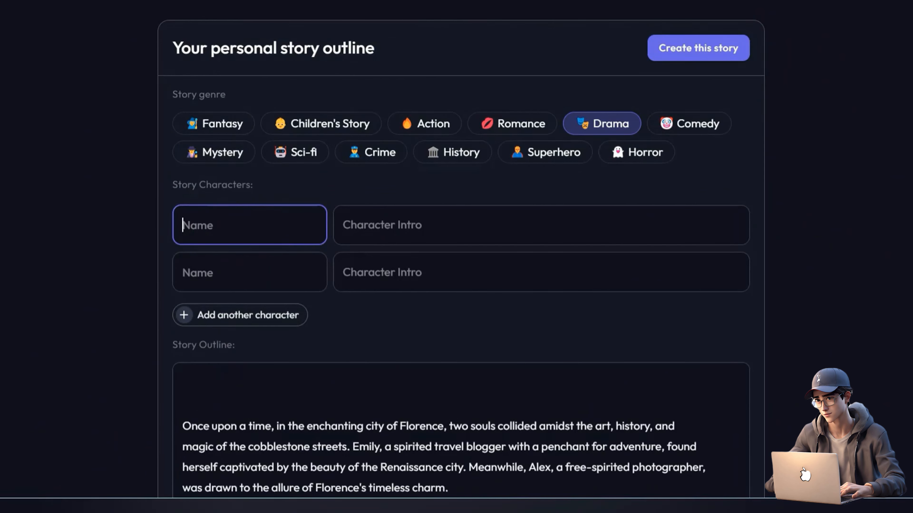
left_click_drag(448, 98, 421, 98)
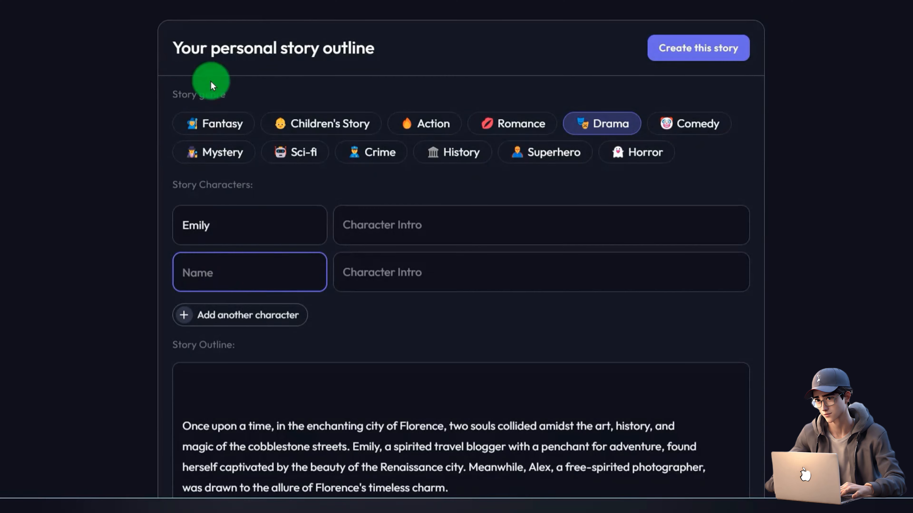
left_click(466, 488)
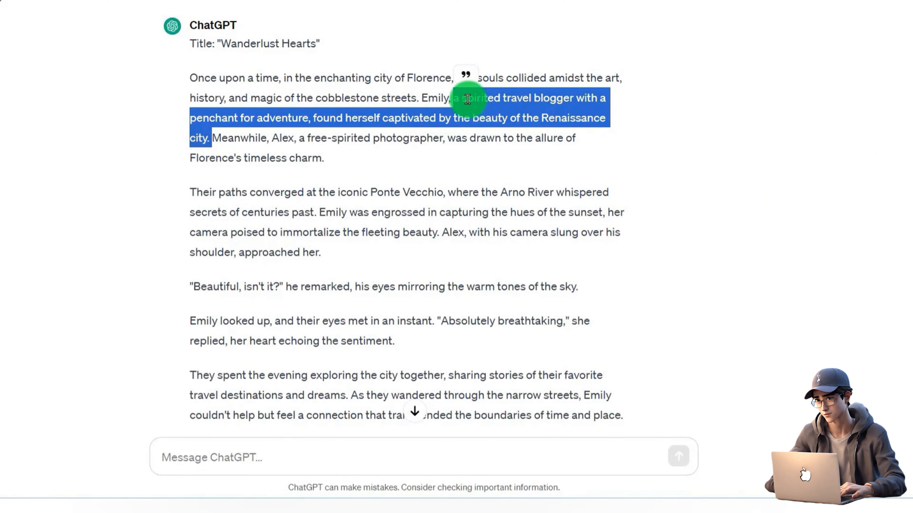
left_click_drag(452, 98, 437, 141)
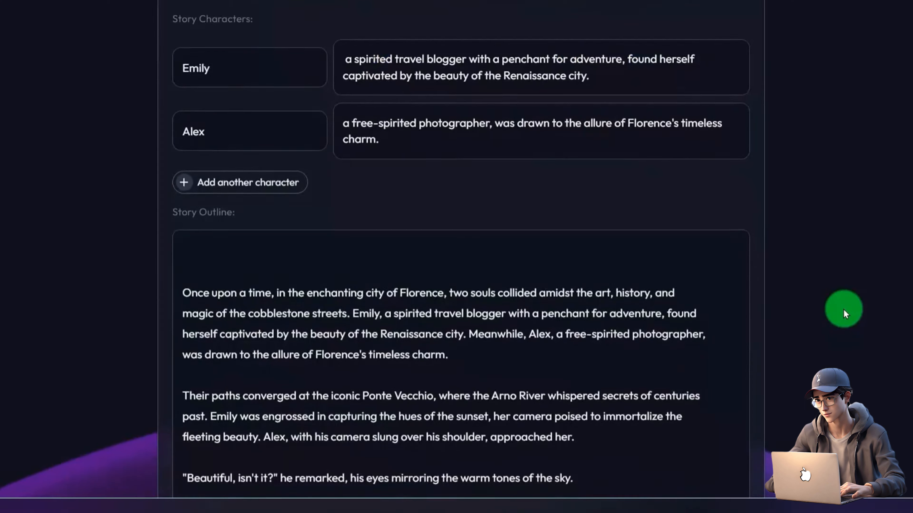
- Create the story in Horizontal format with the Realistic visual style, keeping the generated characters, and continue to the storyboard
scroll(844, 309, "down", 4)
scroll(859, 308, "down", 12)
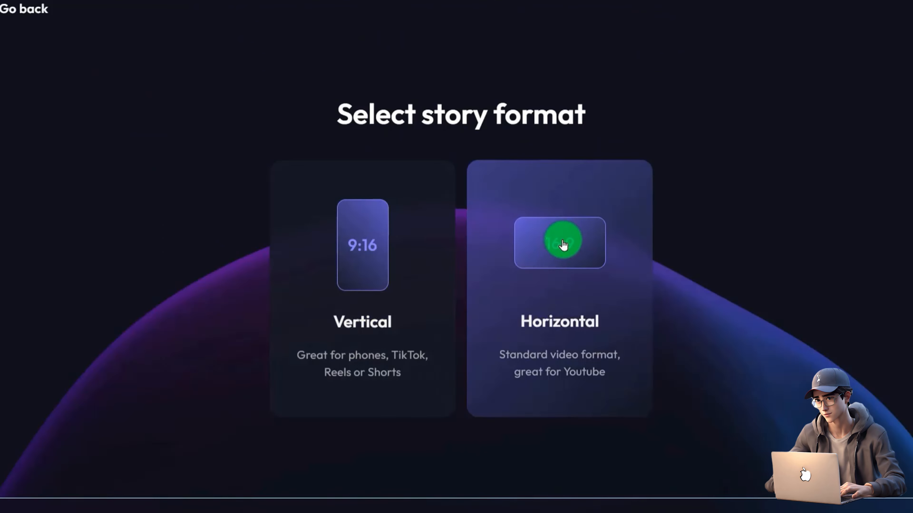
left_click(563, 245)
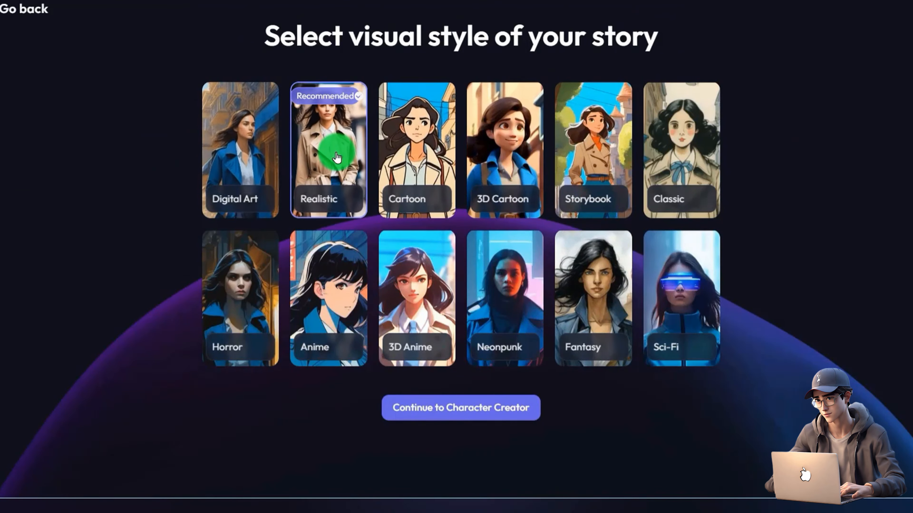
left_click(335, 116)
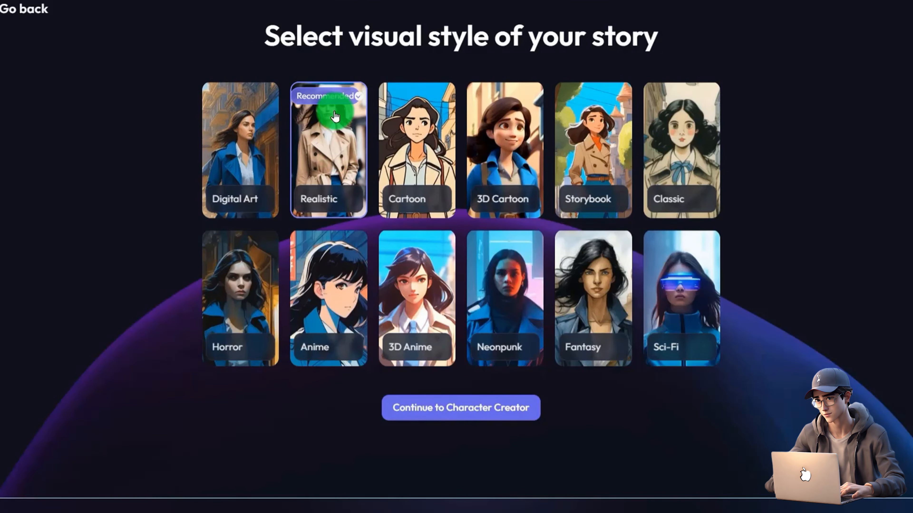
left_click(464, 408)
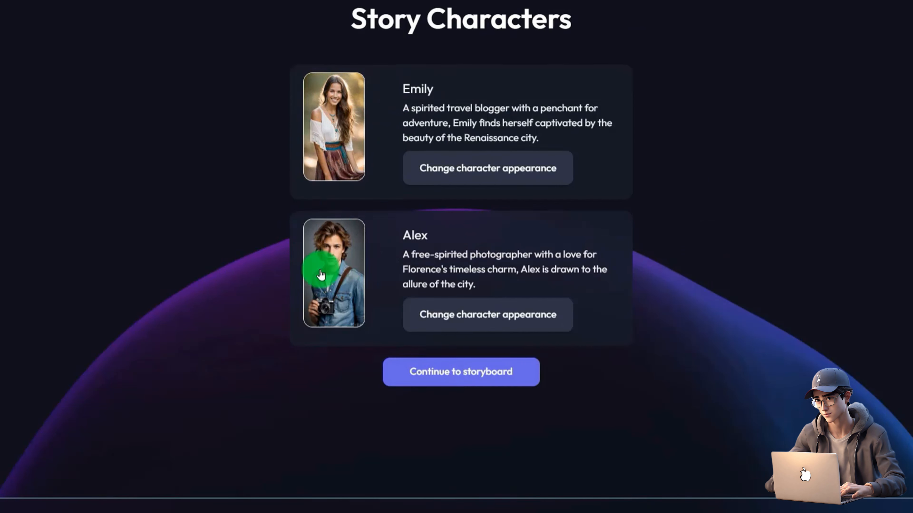
left_click(442, 376)
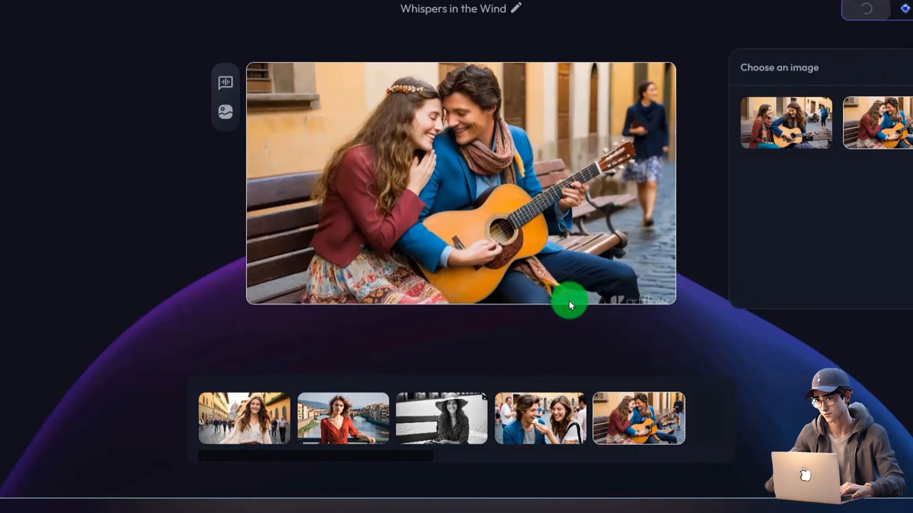
- Look through the storyboard scenes of the couple with the guitar and the woman with the camera, including their alternative images
left_click(545, 421)
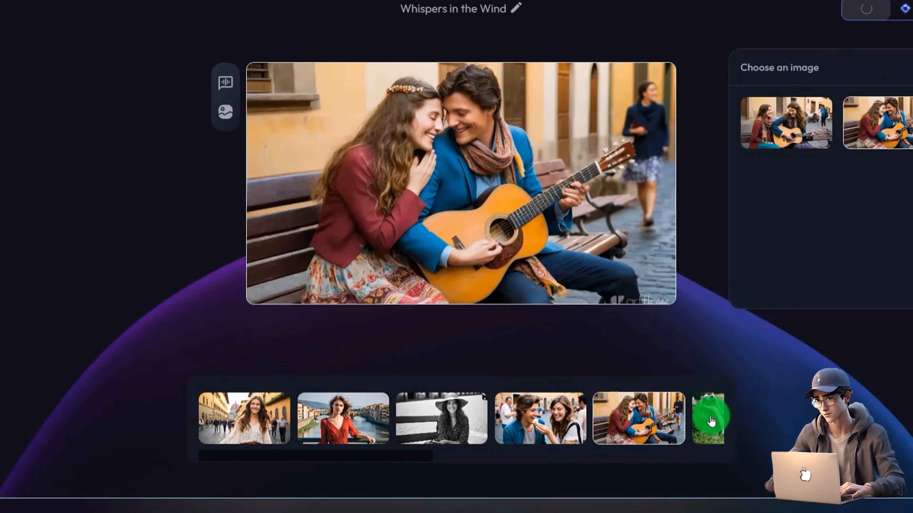
left_click(786, 126)
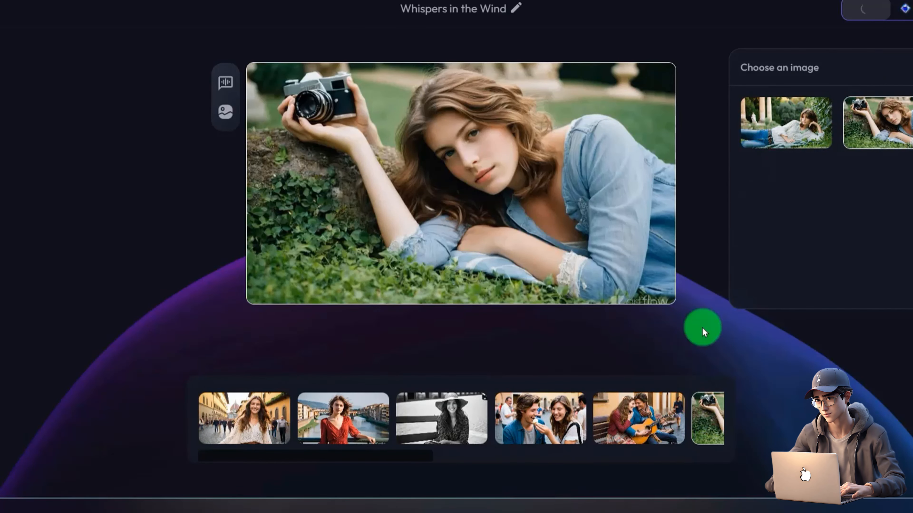
left_click(636, 428)
left_click(428, 205)
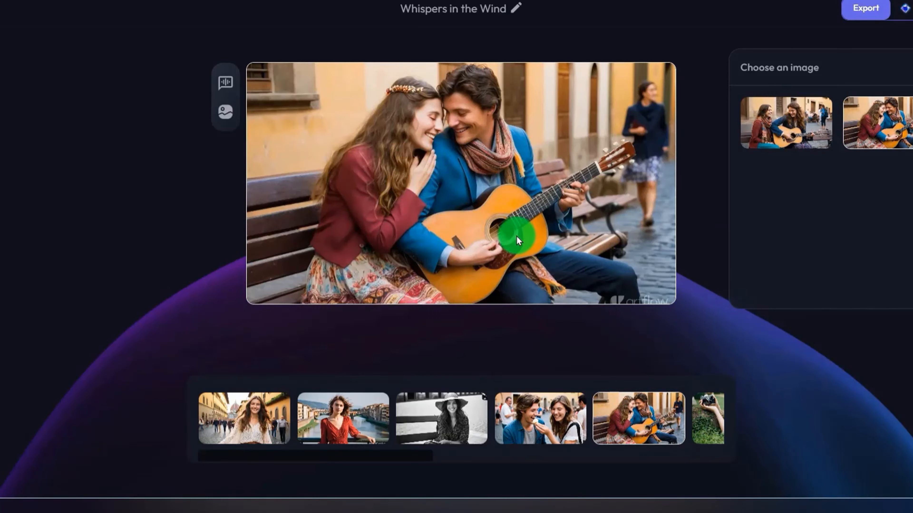